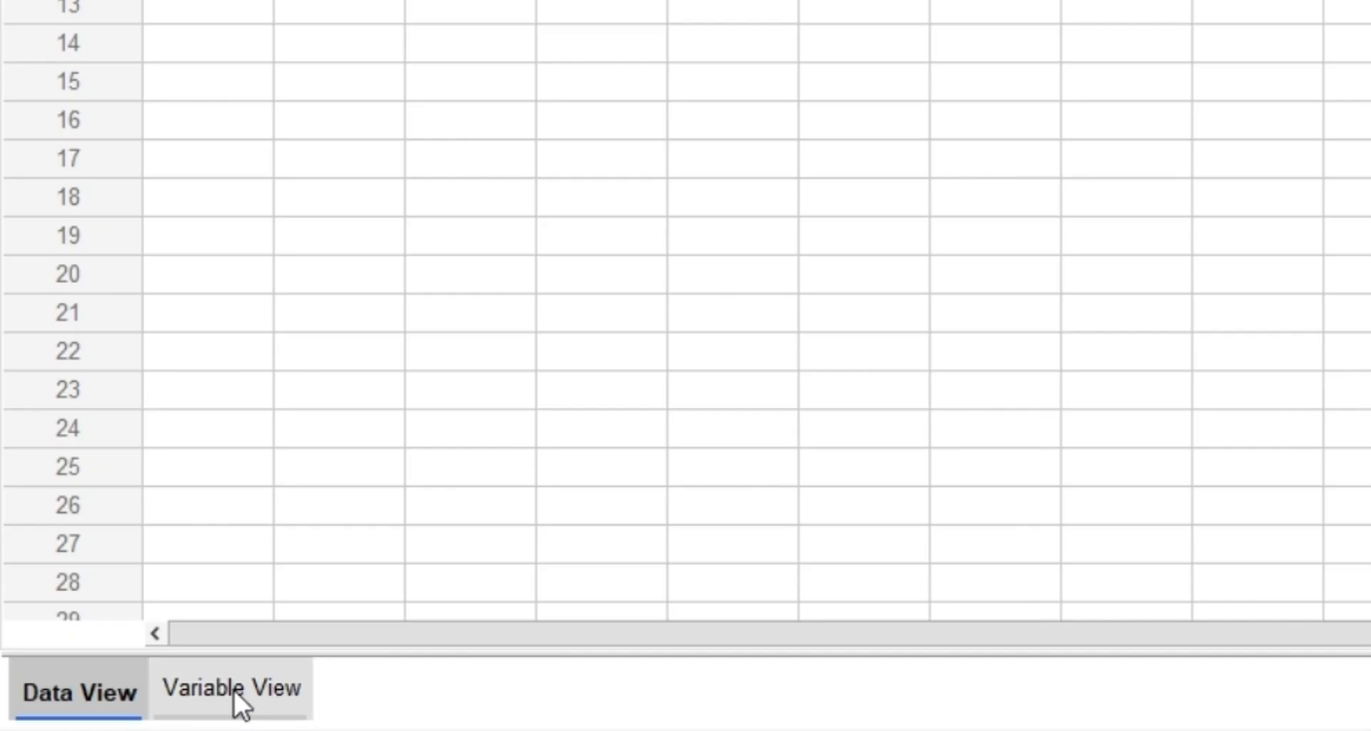
# Compare the empty Data View and Variable View, ending in the Variable View
pyautogui.click(116, 694)
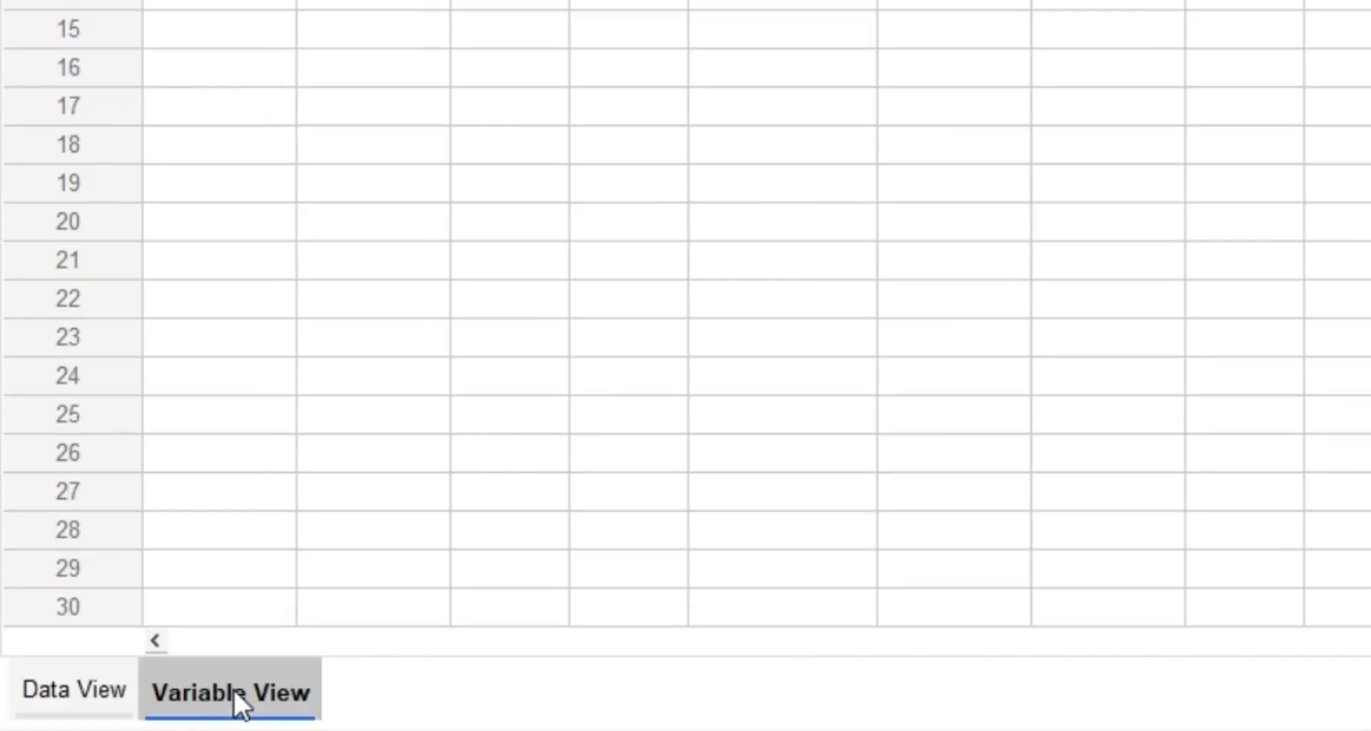
pyautogui.click(86, 705)
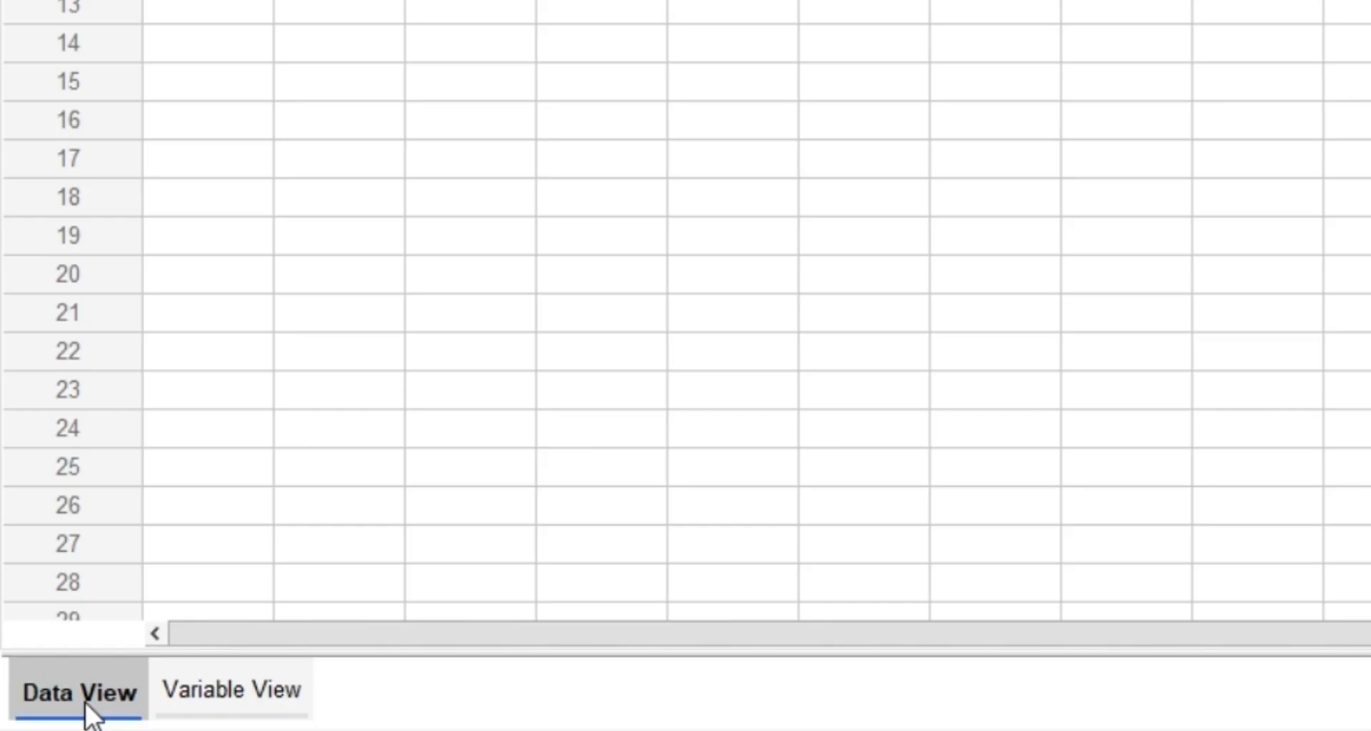
pyautogui.click(196, 694)
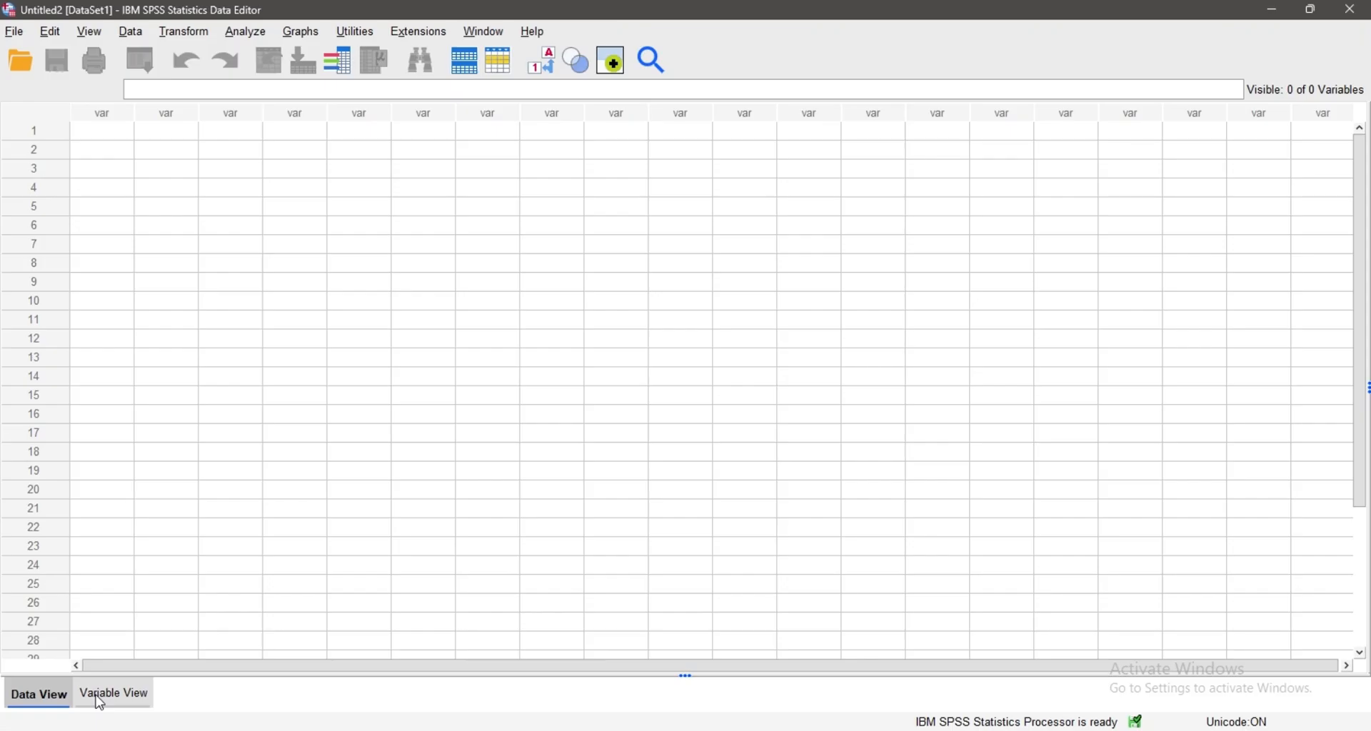
pyautogui.click(100, 704)
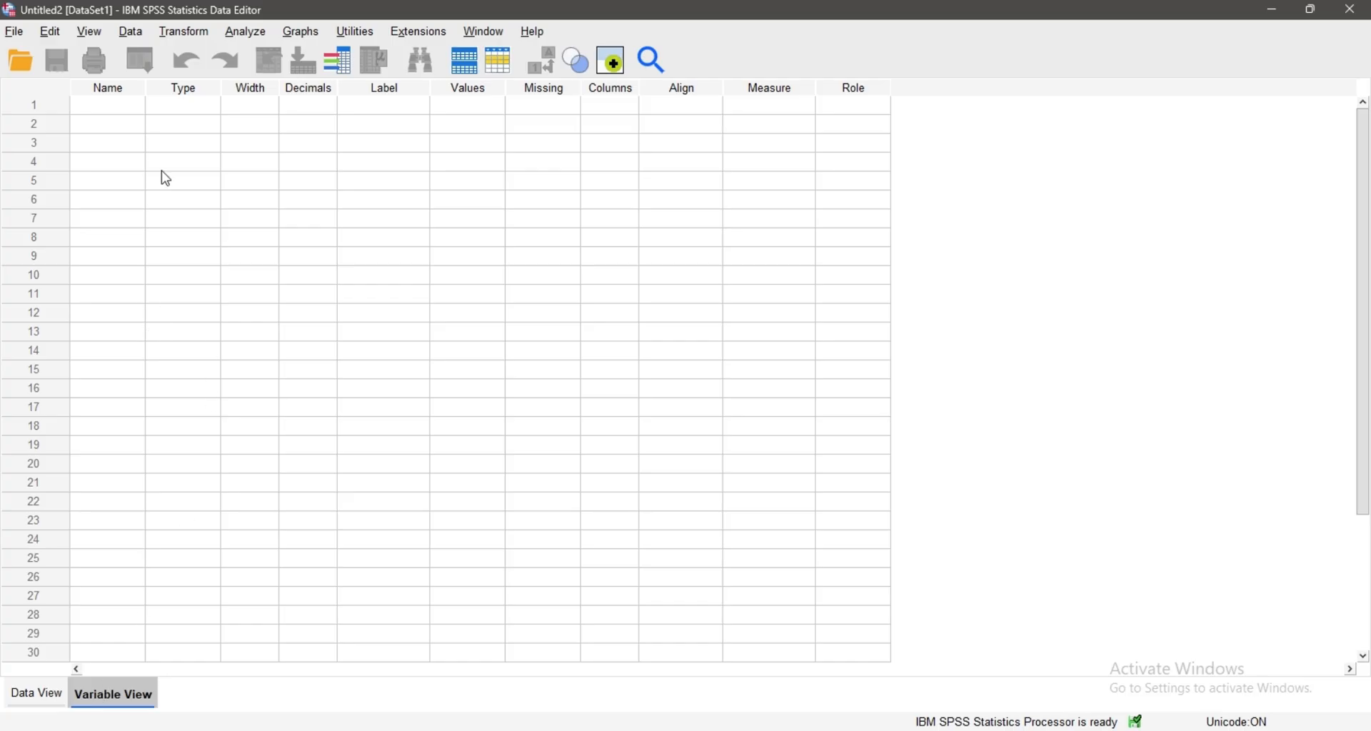
# Add a first variable named Id and keep its type as Numeric
pyautogui.doubleClick(117, 107)
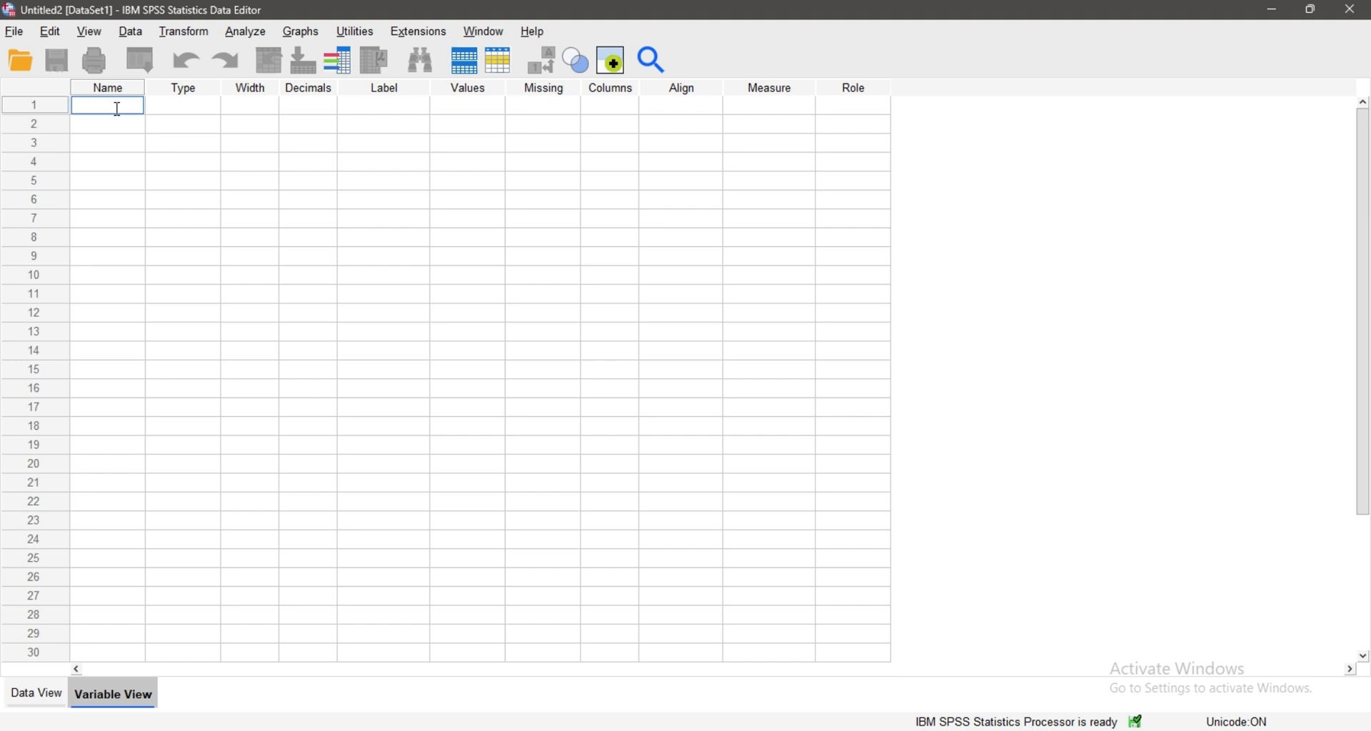
pyautogui.write('Id')
pyautogui.click(184, 114)
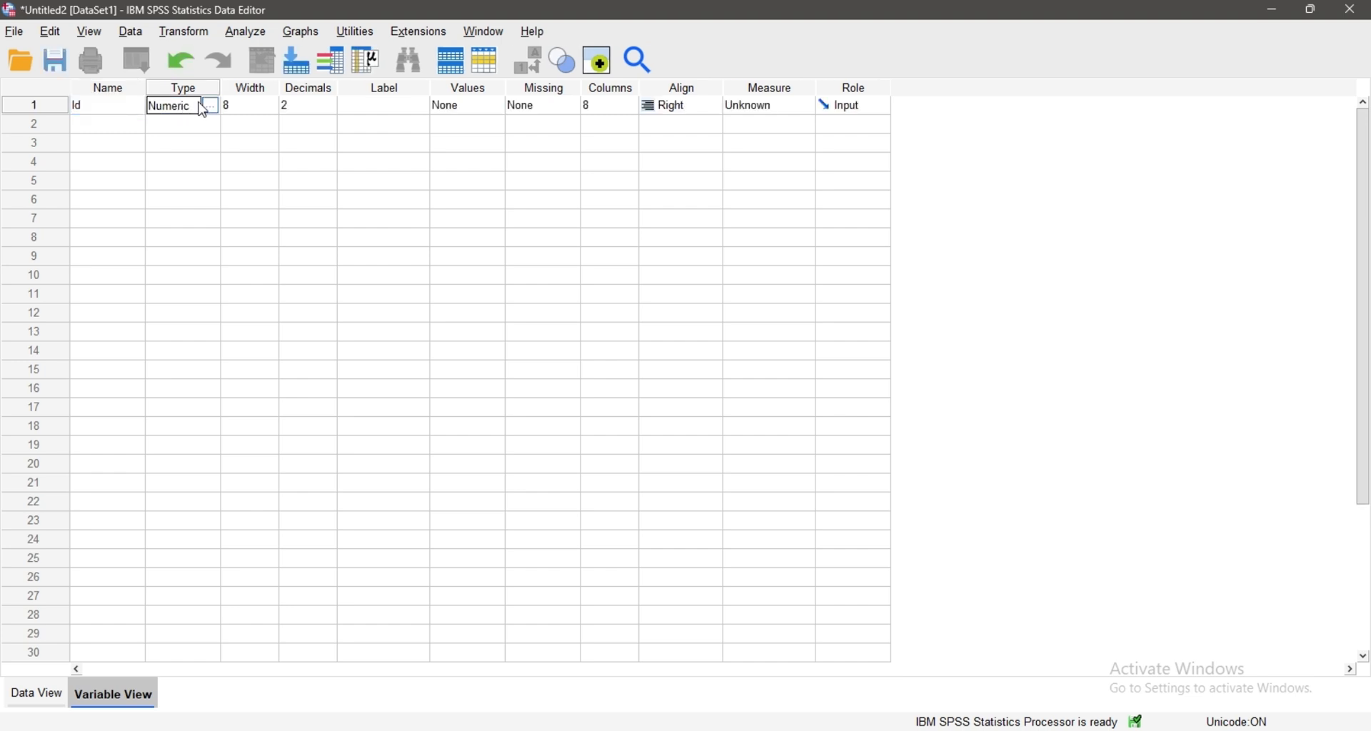
pyautogui.click(211, 109)
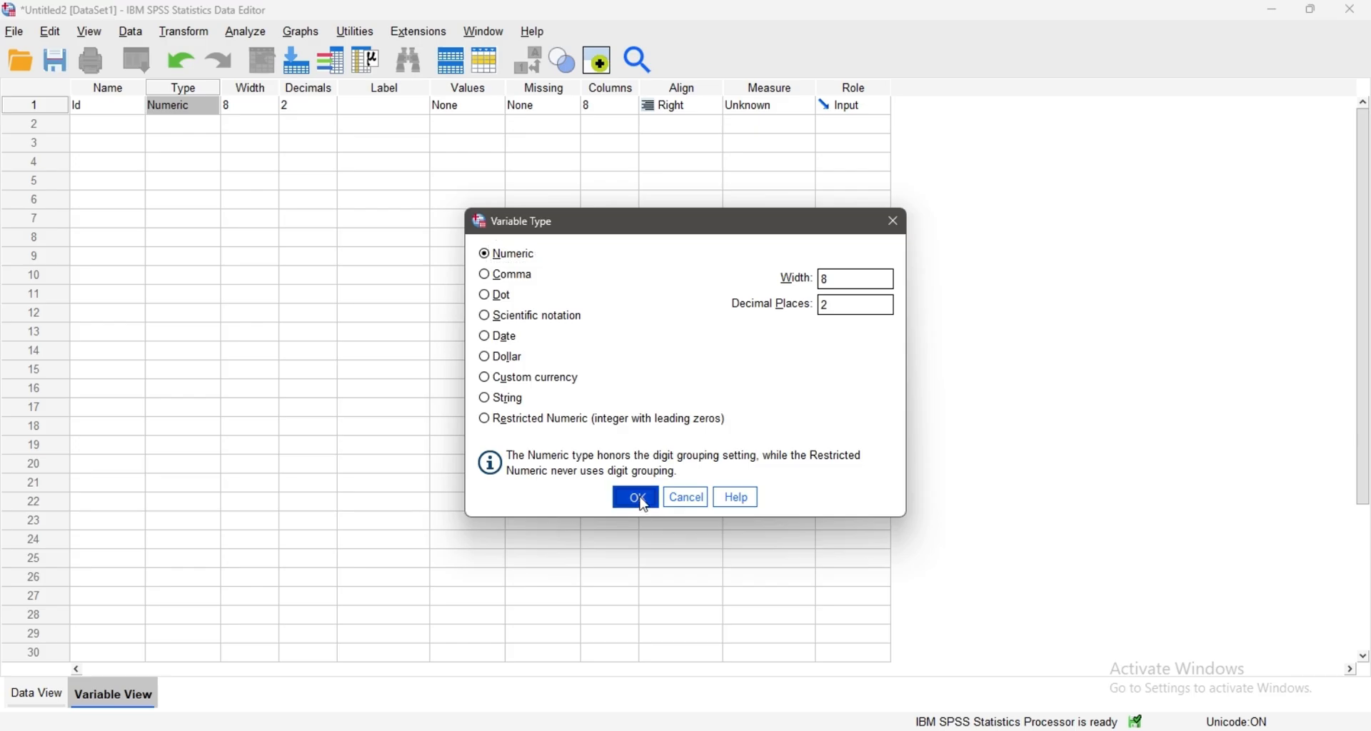
pyautogui.click(618, 578)
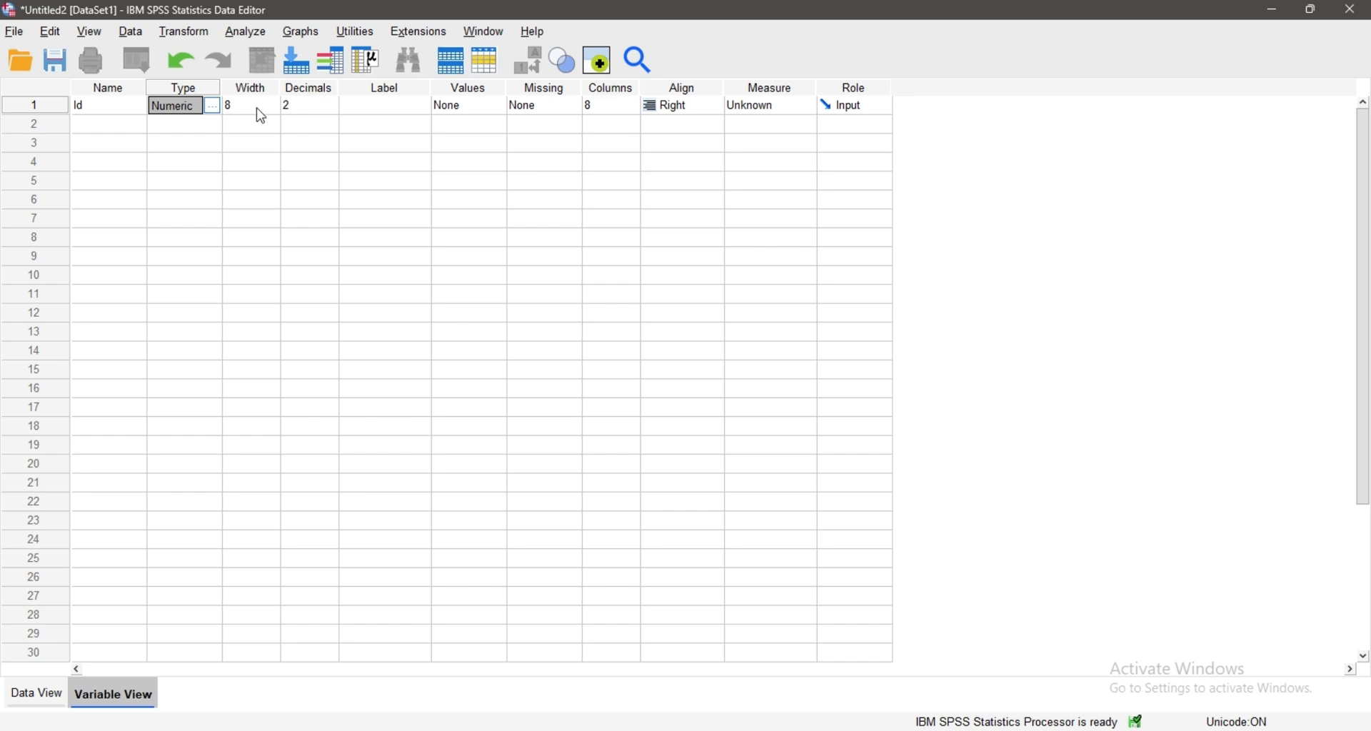
# Give the Id variable the label "random identification number"
pyautogui.click(309, 105)
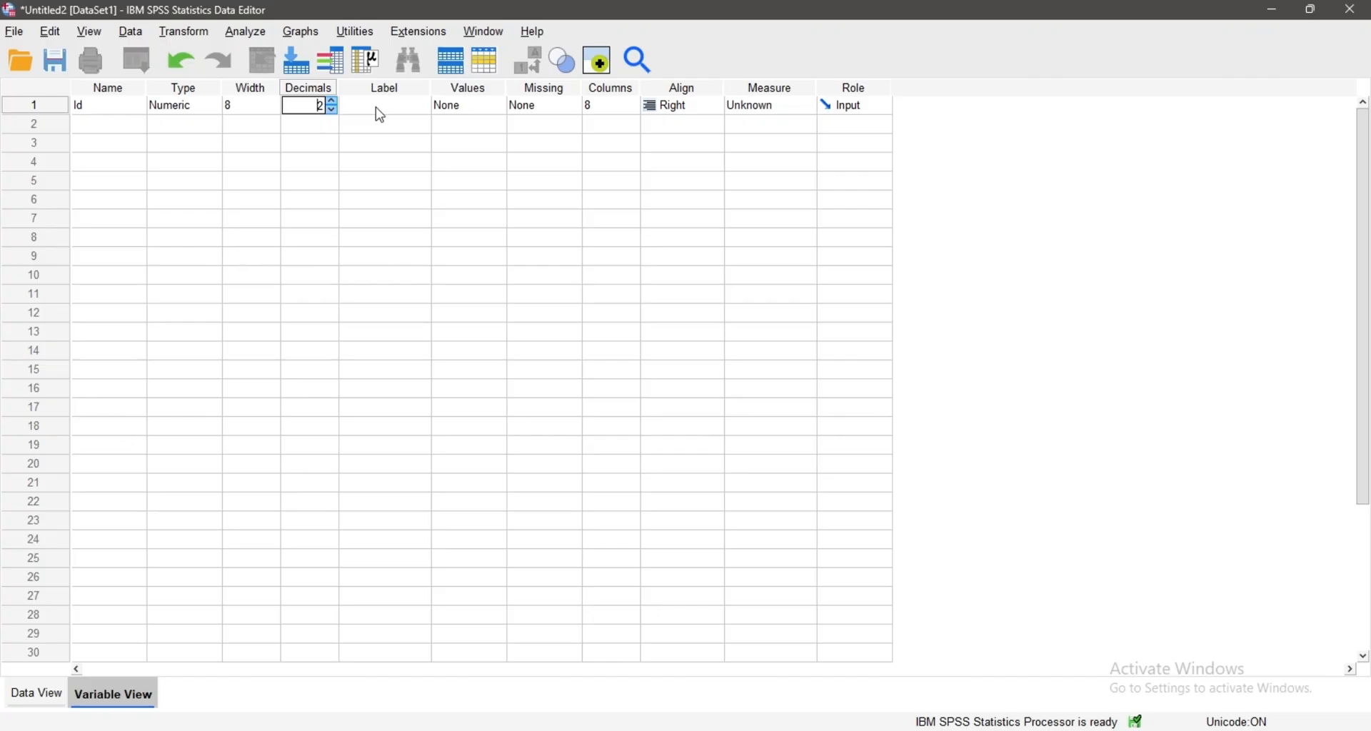
pyautogui.click(311, 168)
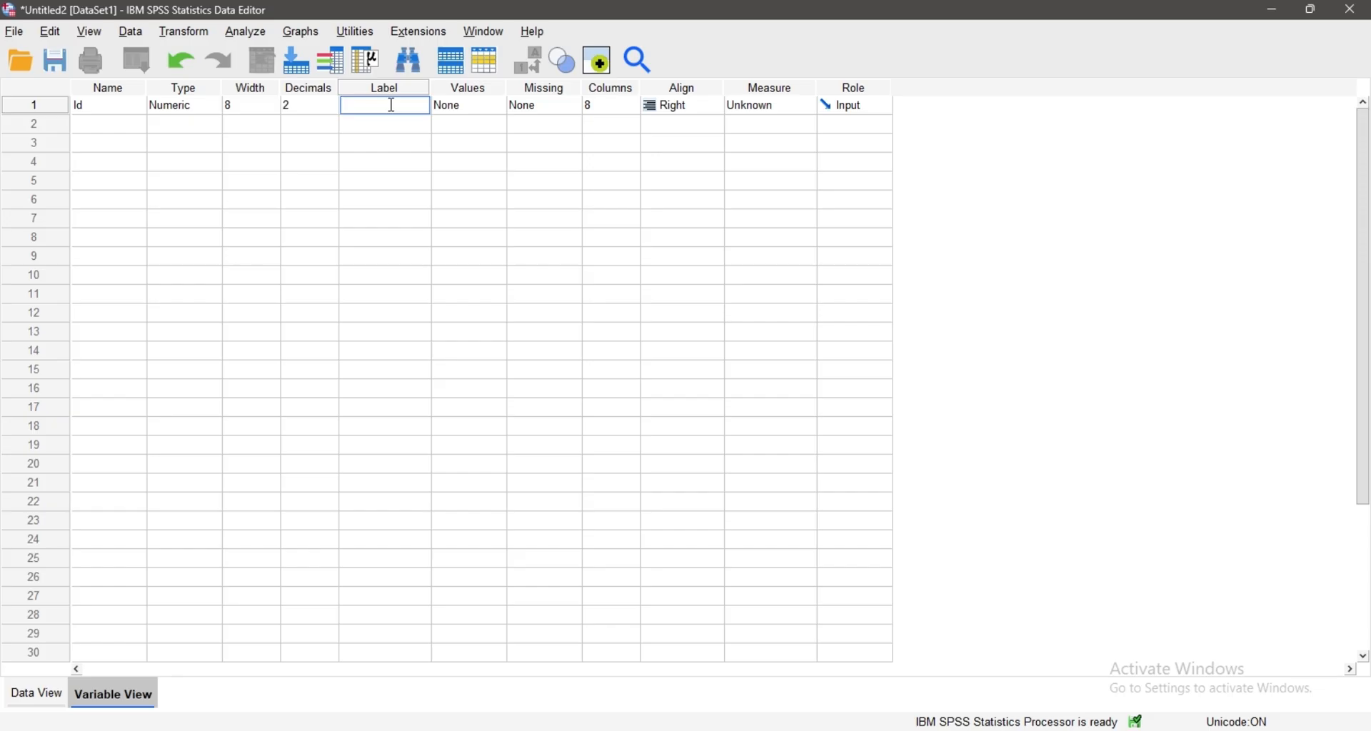
pyautogui.write('ide')
pyautogui.press('BackSpace')
pyautogui.press('BackSpace')
pyautogui.press('BackSpace')
pyautogui.write('random identification')
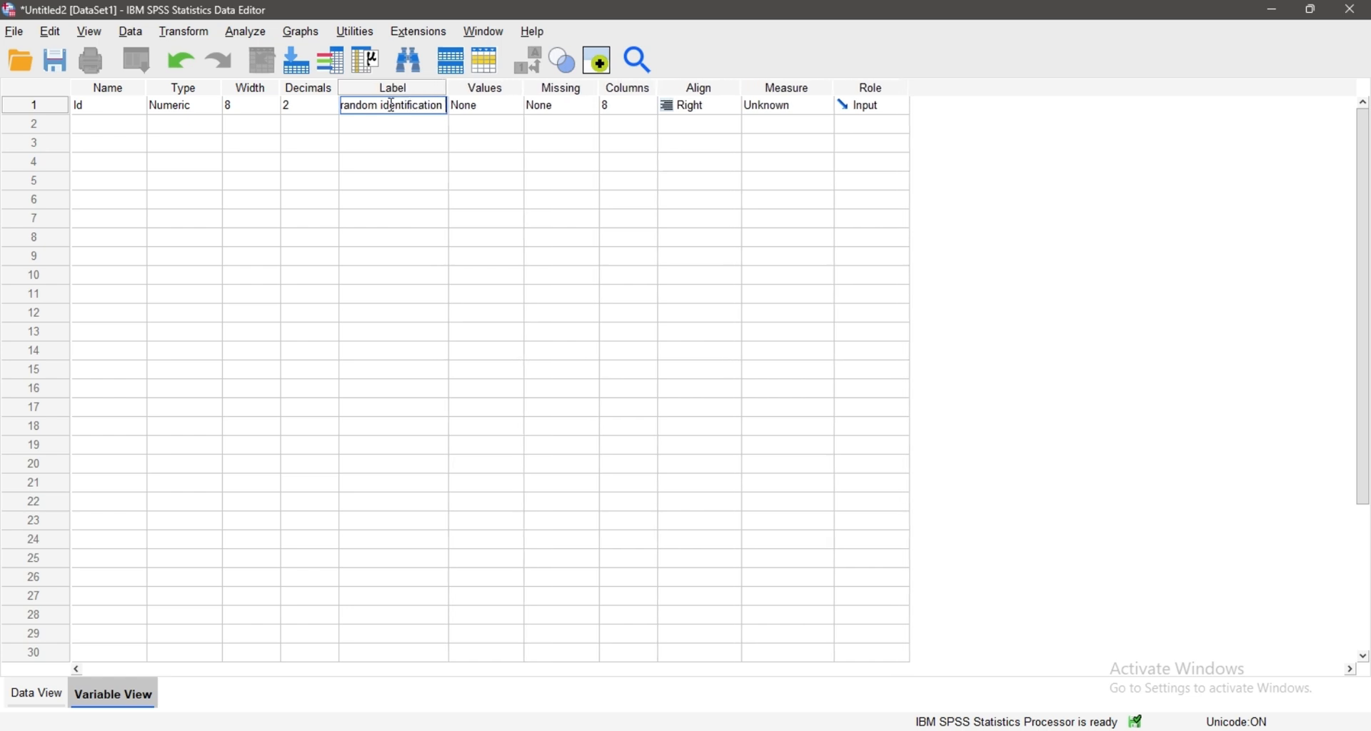
pyautogui.write(' number')
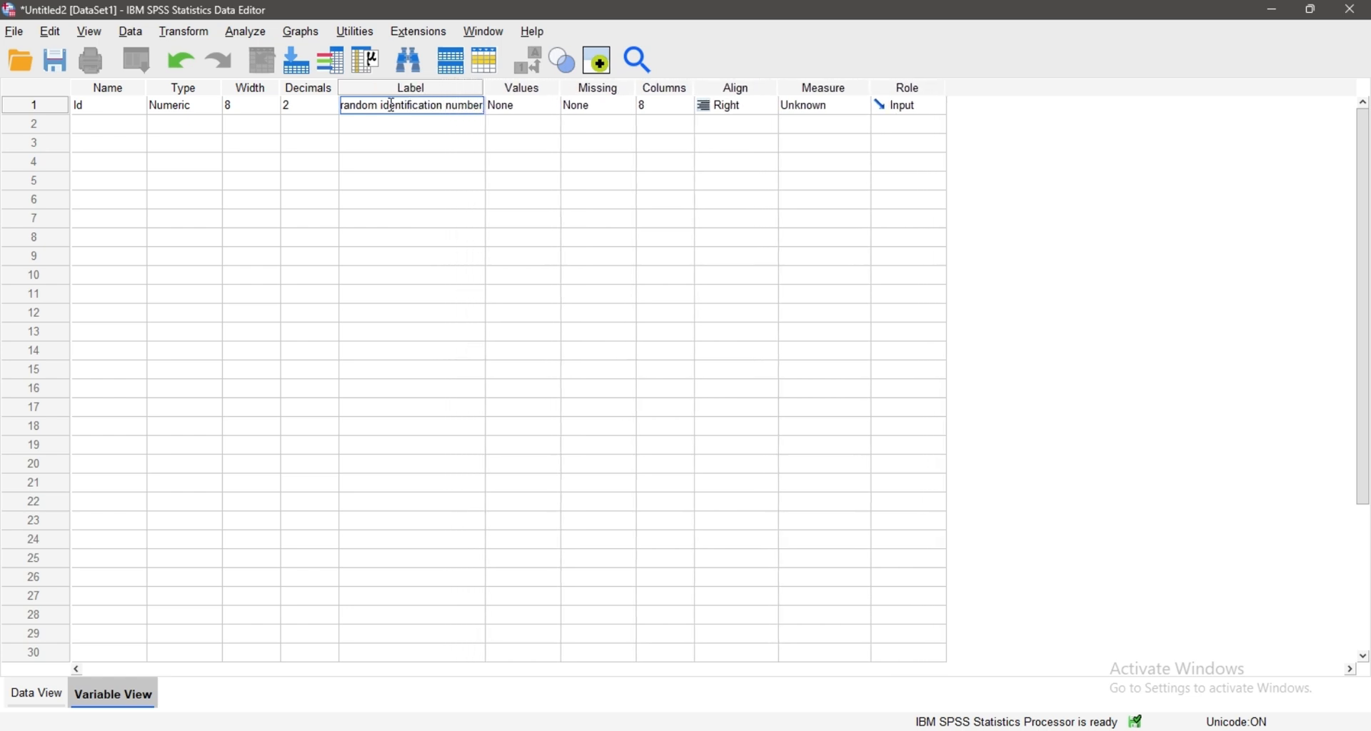
pyautogui.click(88, 112)
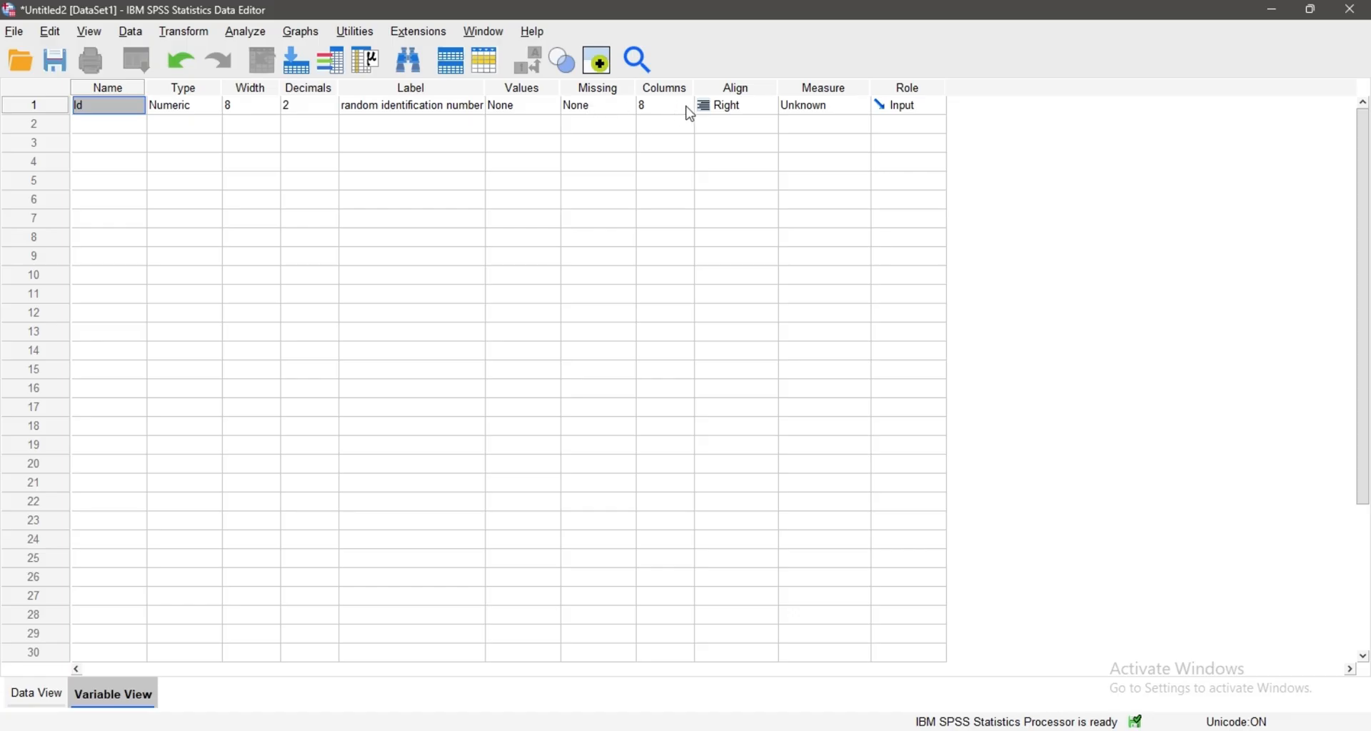
# Set the Id variable's alignment to Left and its measurement level to Nominal
pyautogui.click(752, 112)
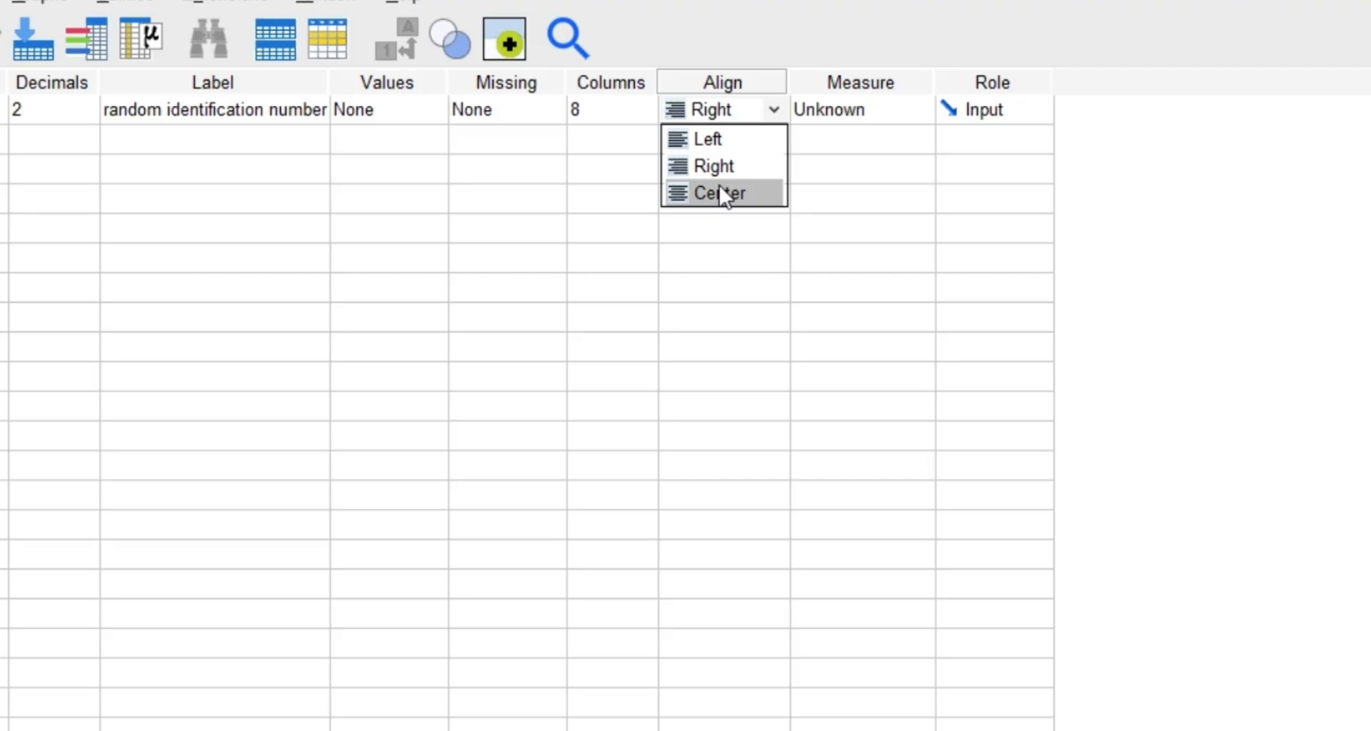
pyautogui.click(718, 146)
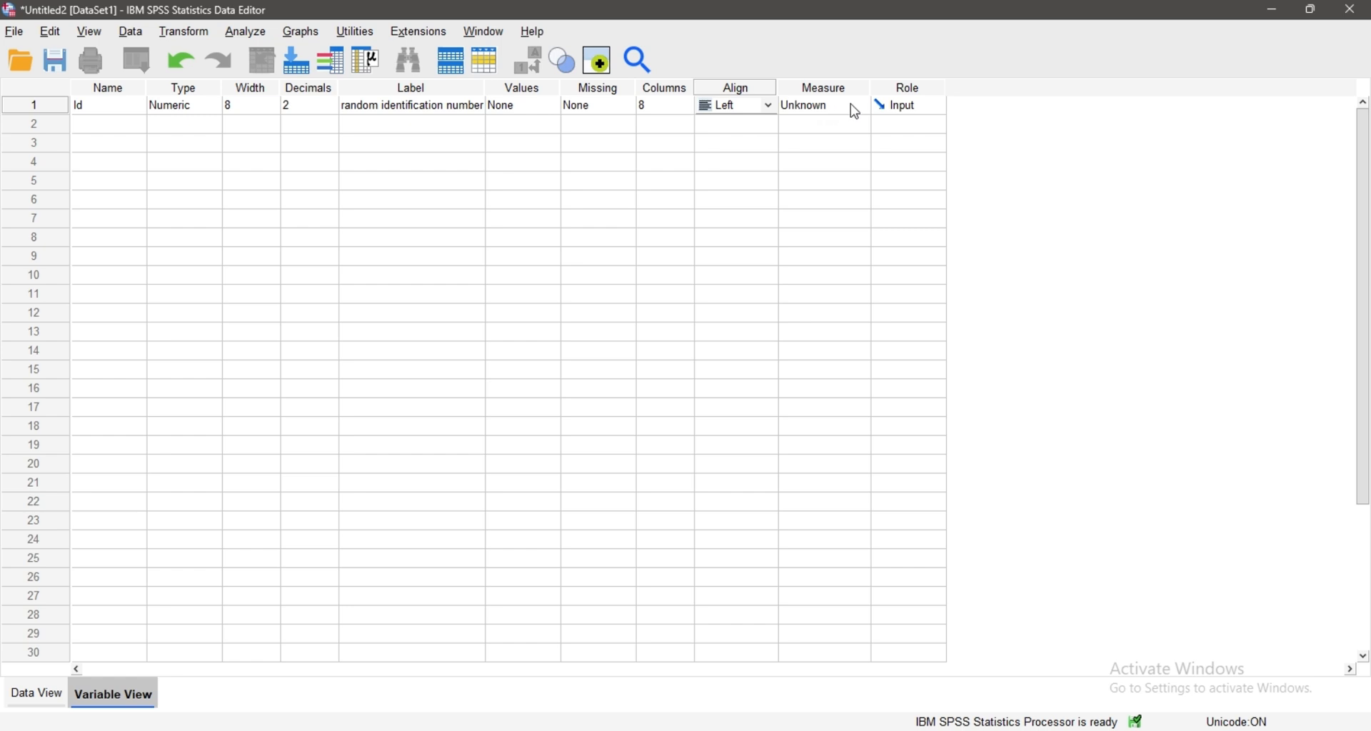
pyautogui.click(859, 112)
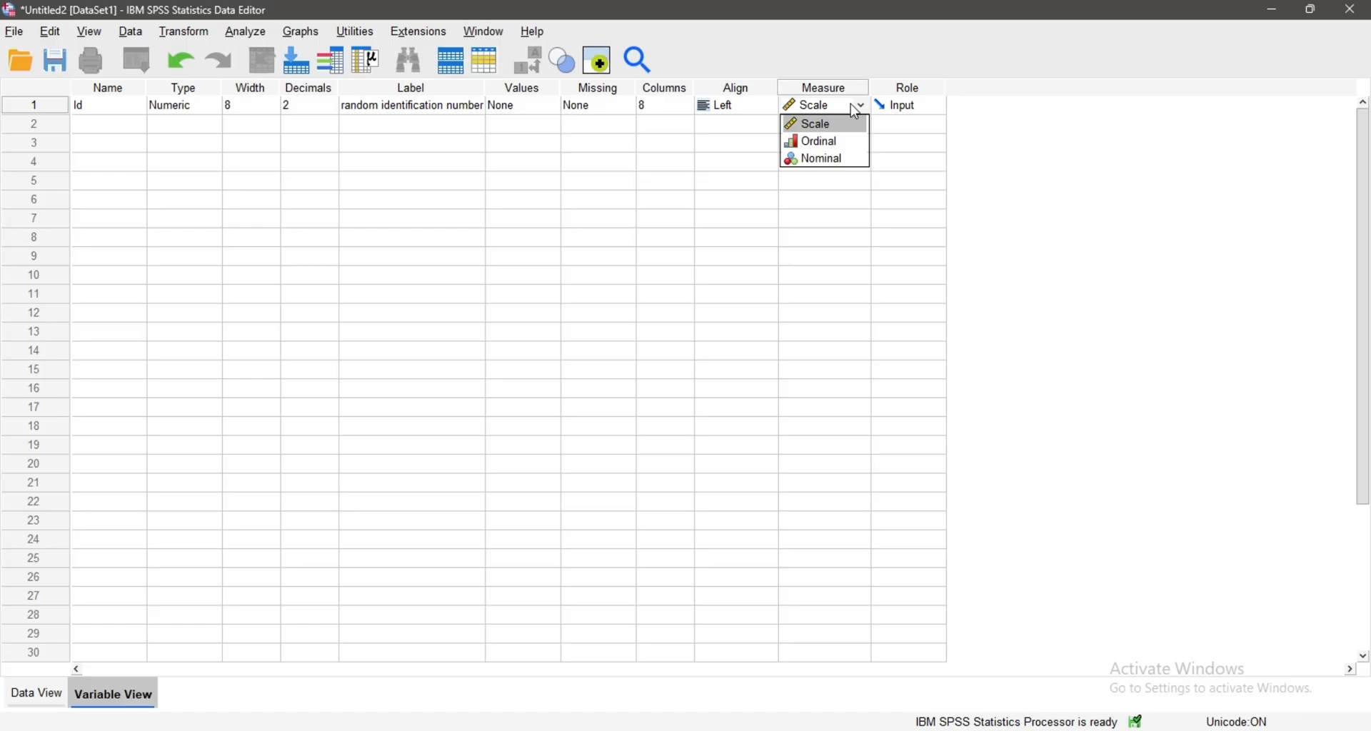
pyautogui.click(828, 161)
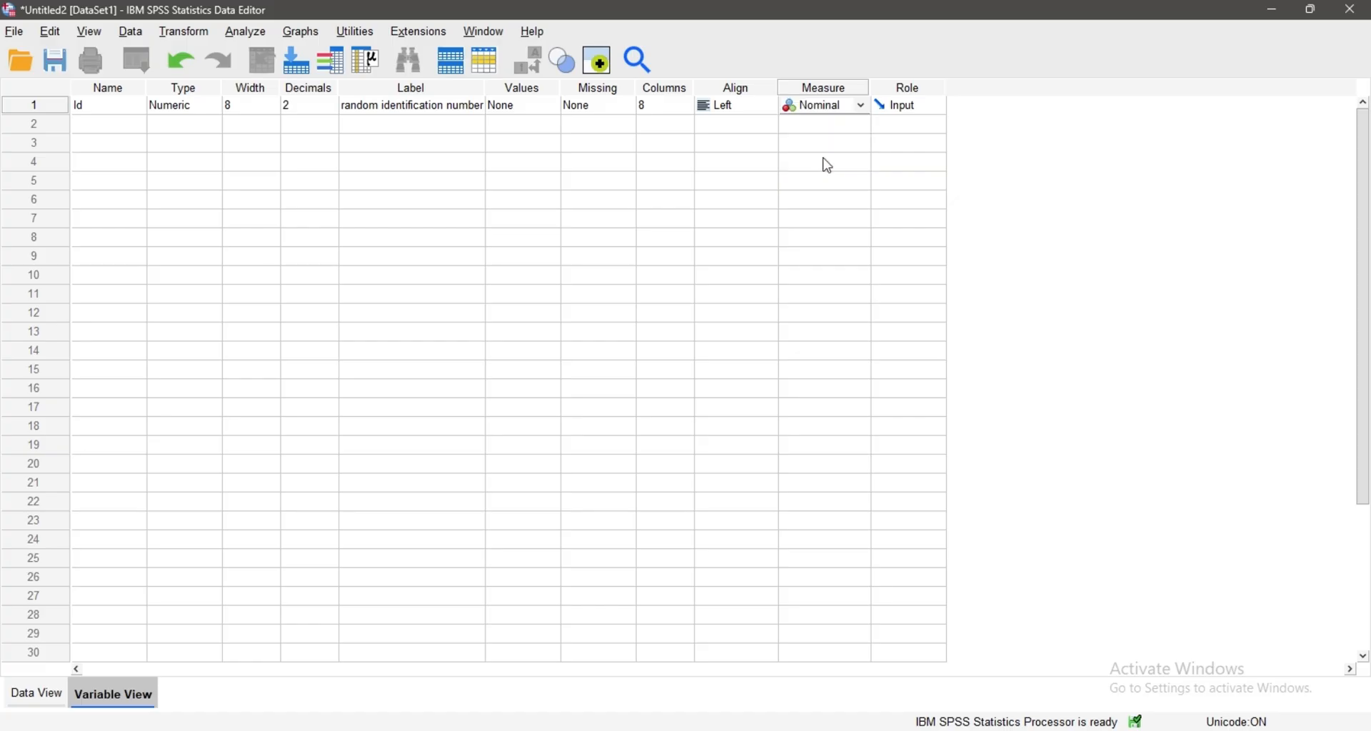
pyautogui.click(917, 111)
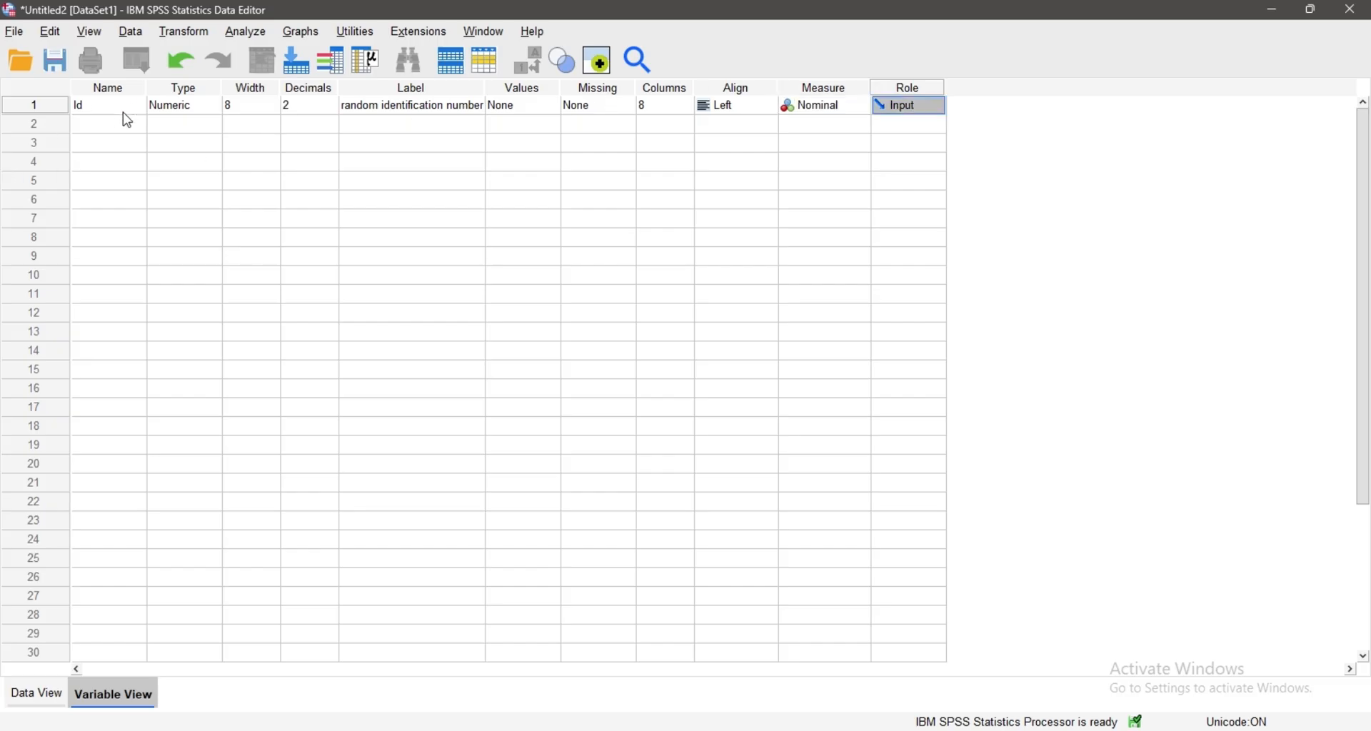
# Add a second variable named Gender and keep its type as Numeric
pyautogui.click(109, 129)
pyautogui.write('G')
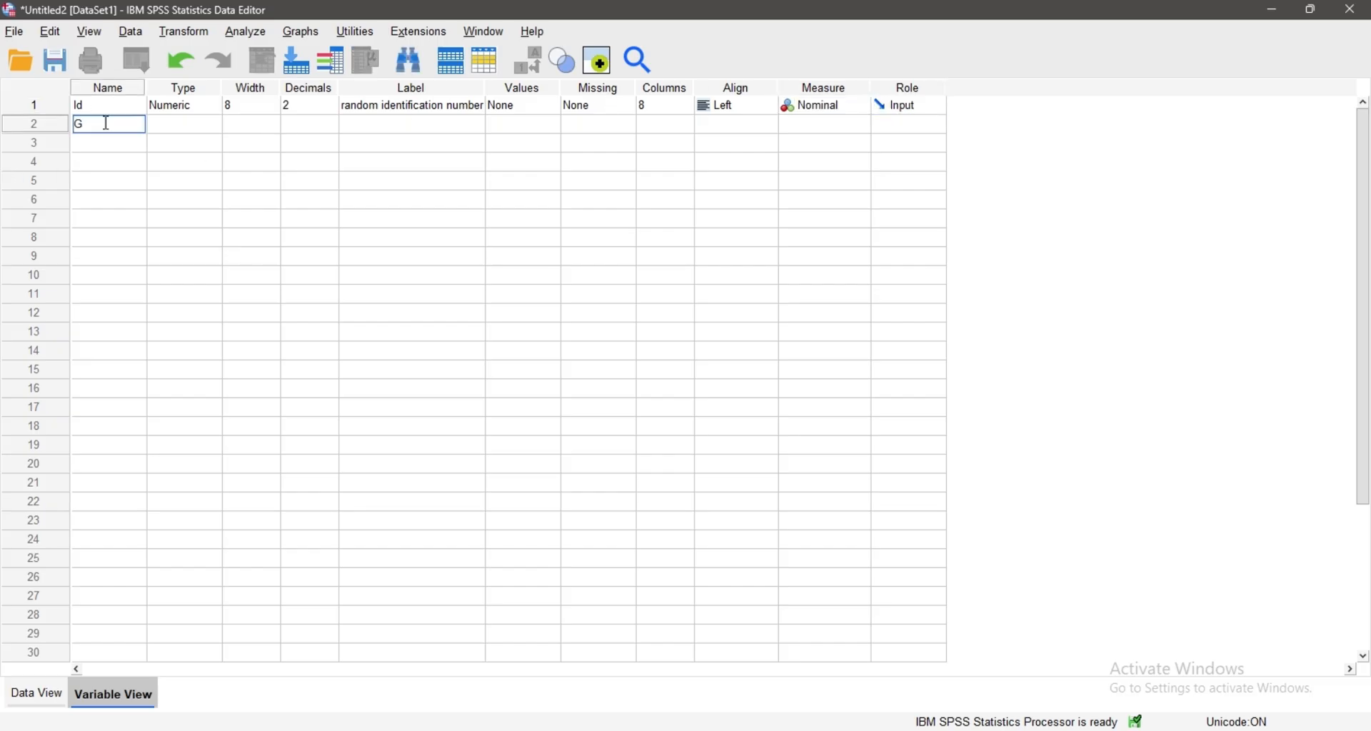
pyautogui.write('ender')
pyautogui.click(194, 125)
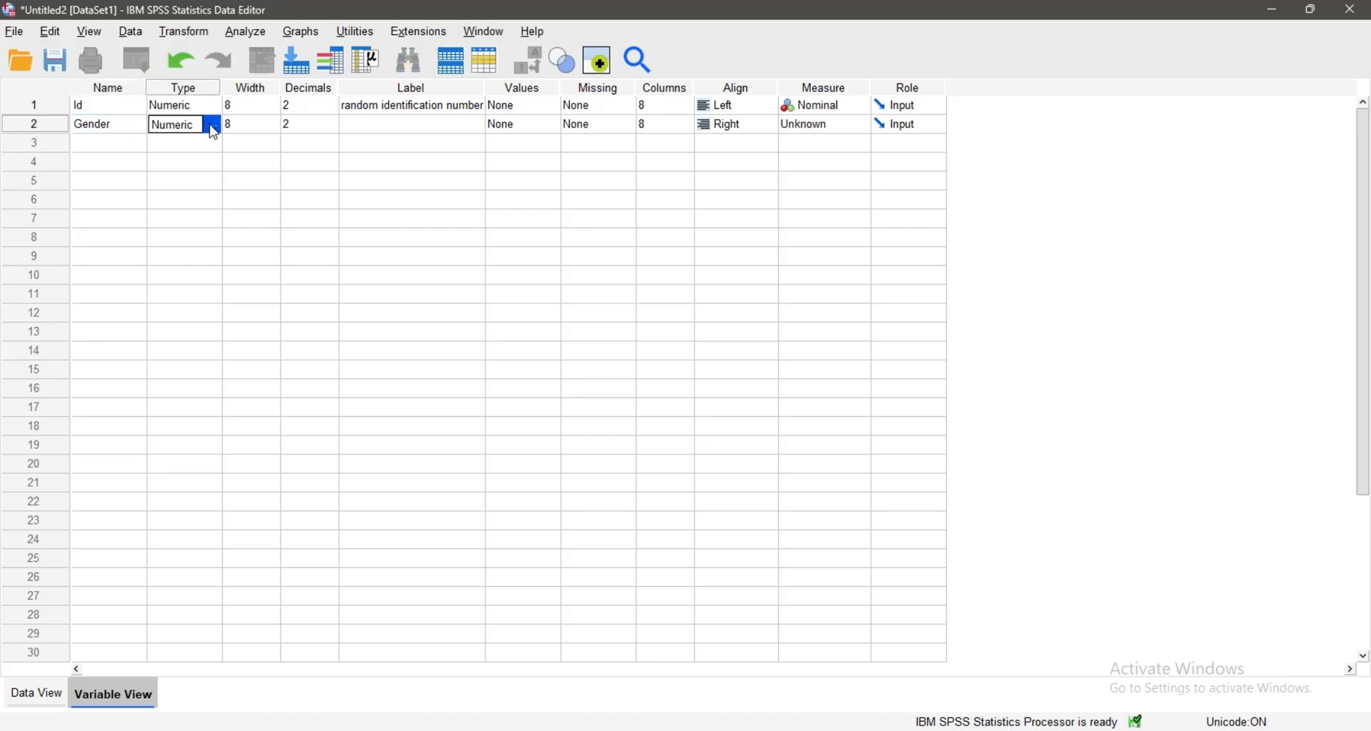
pyautogui.click(212, 125)
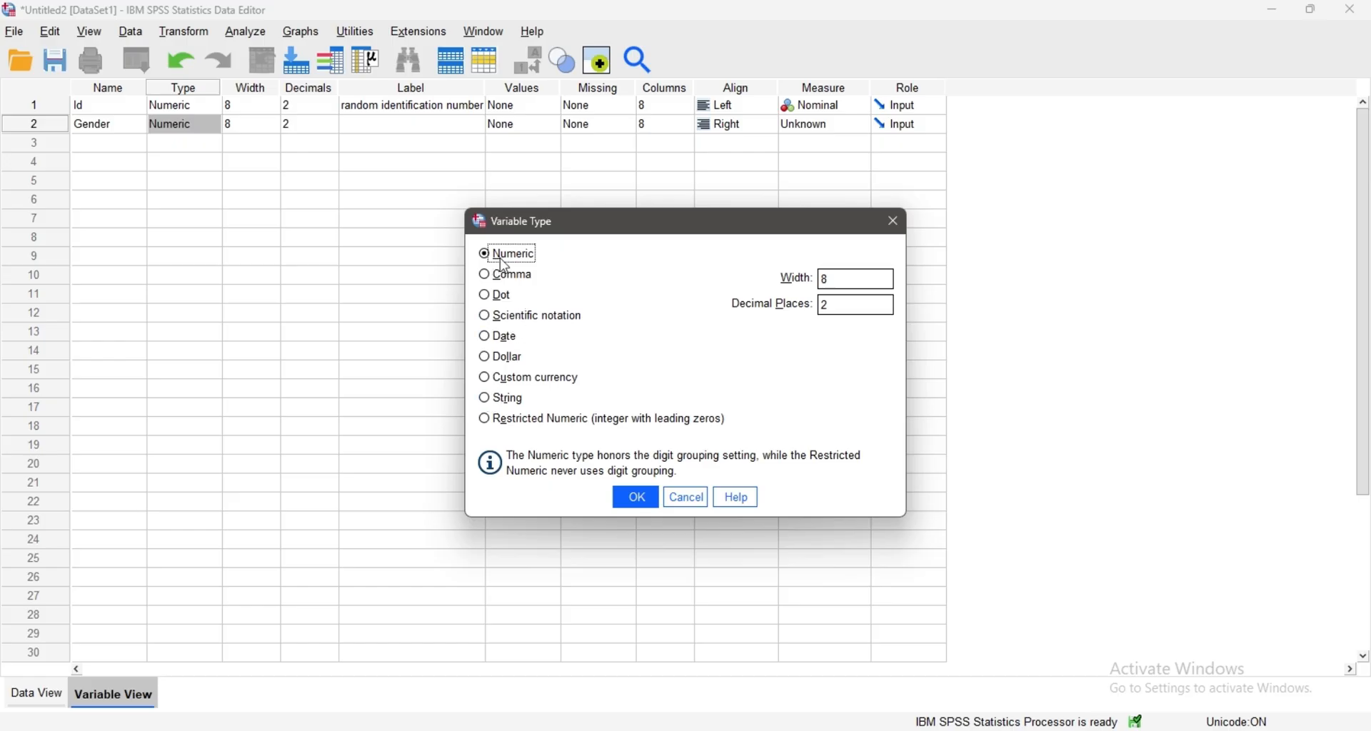
pyautogui.click(631, 504)
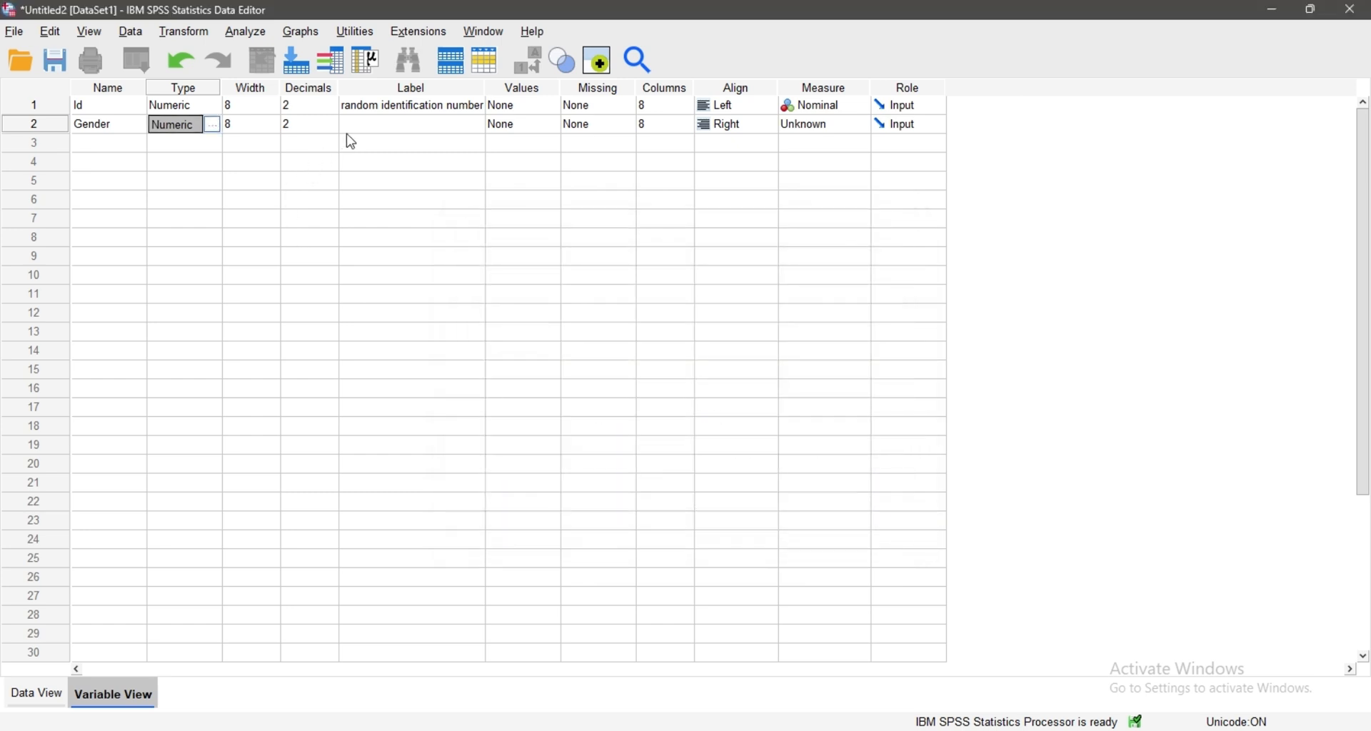
# Give the Gender variable the label "Gender"
pyautogui.click(431, 124)
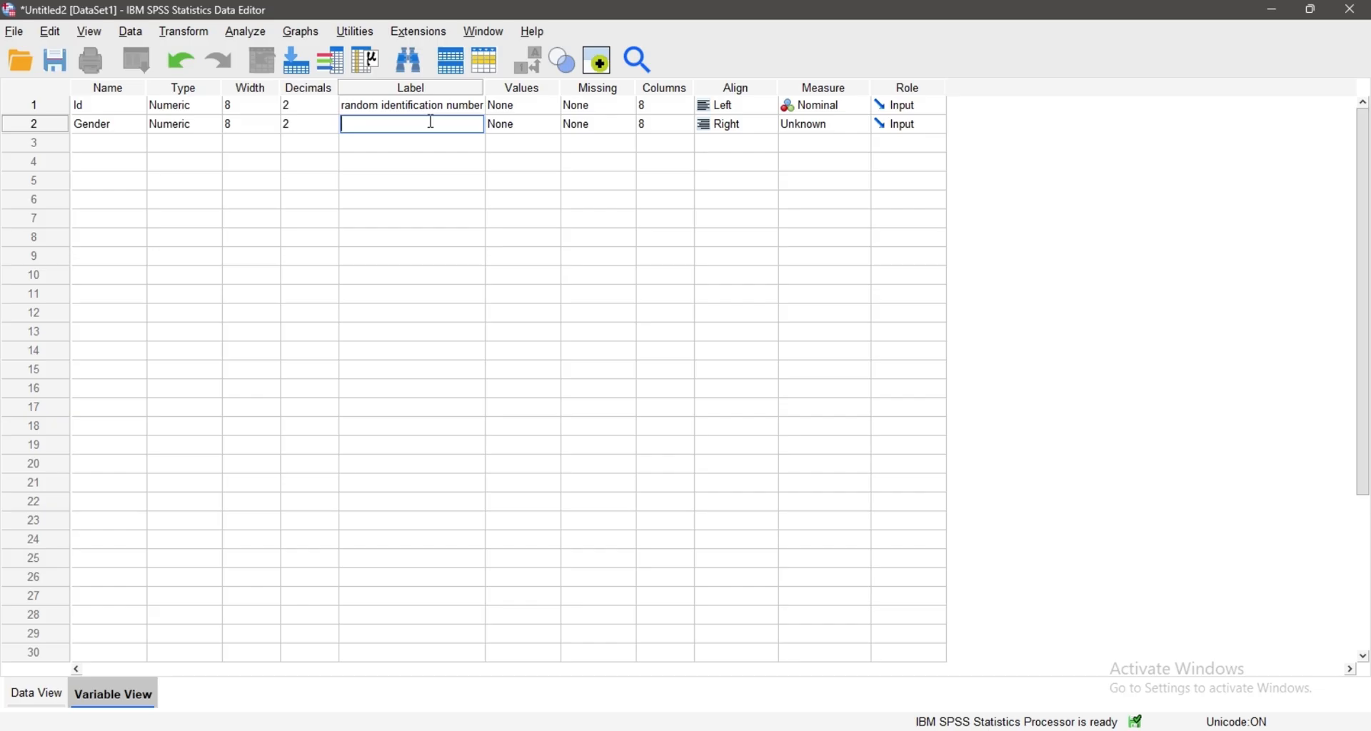
pyautogui.write('Gender')
pyautogui.scroll(-1, 574, 145)
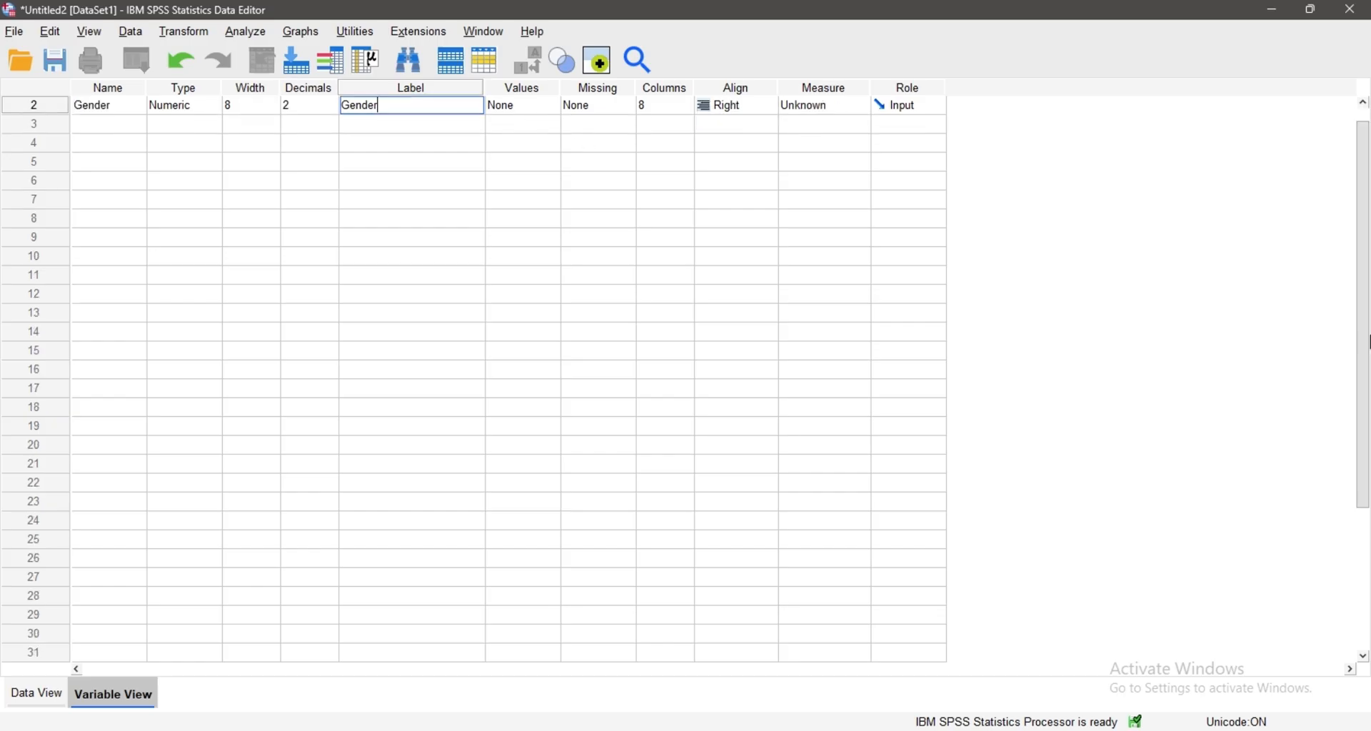
pyautogui.scroll(1, 1368, 348)
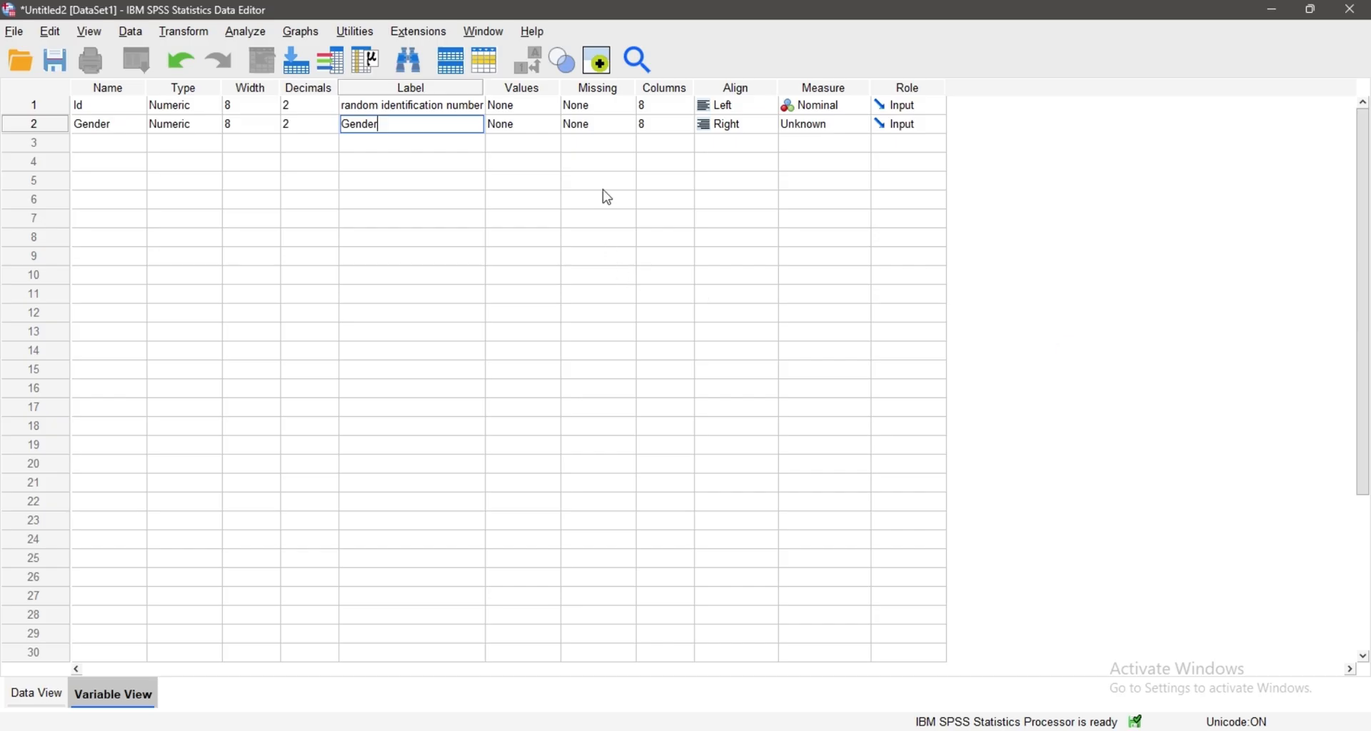
# Add a value label for the Gender variable that codes 1 as Male
pyautogui.click(545, 125)
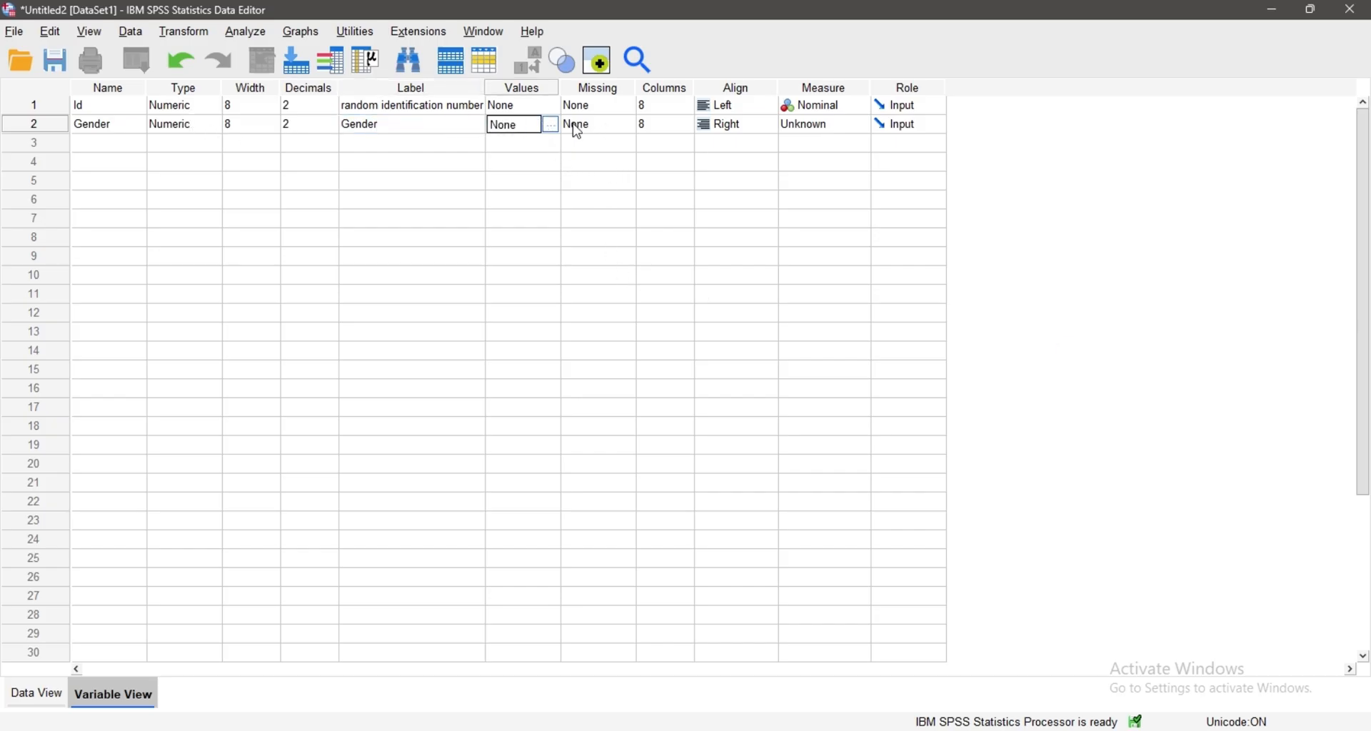
pyautogui.click(553, 127)
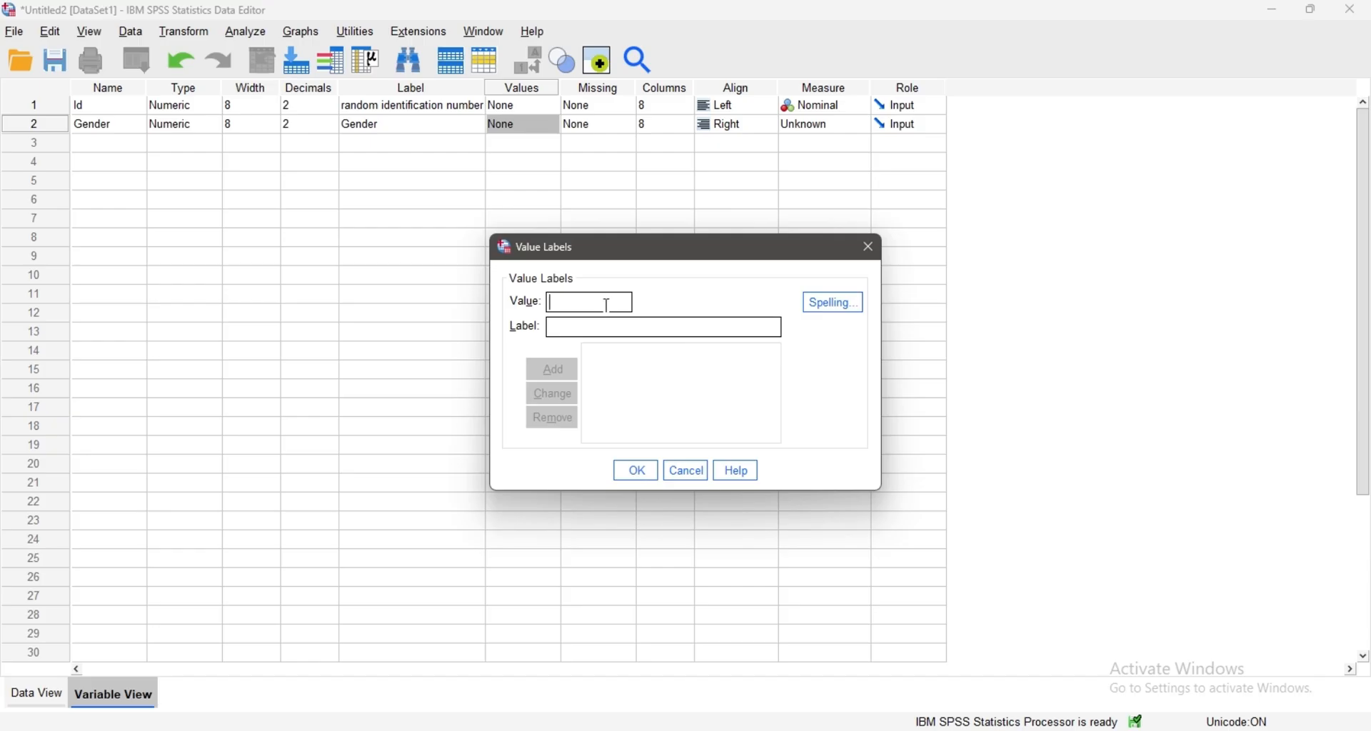
pyautogui.write('1')
pyautogui.click(599, 330)
pyautogui.write('Male')
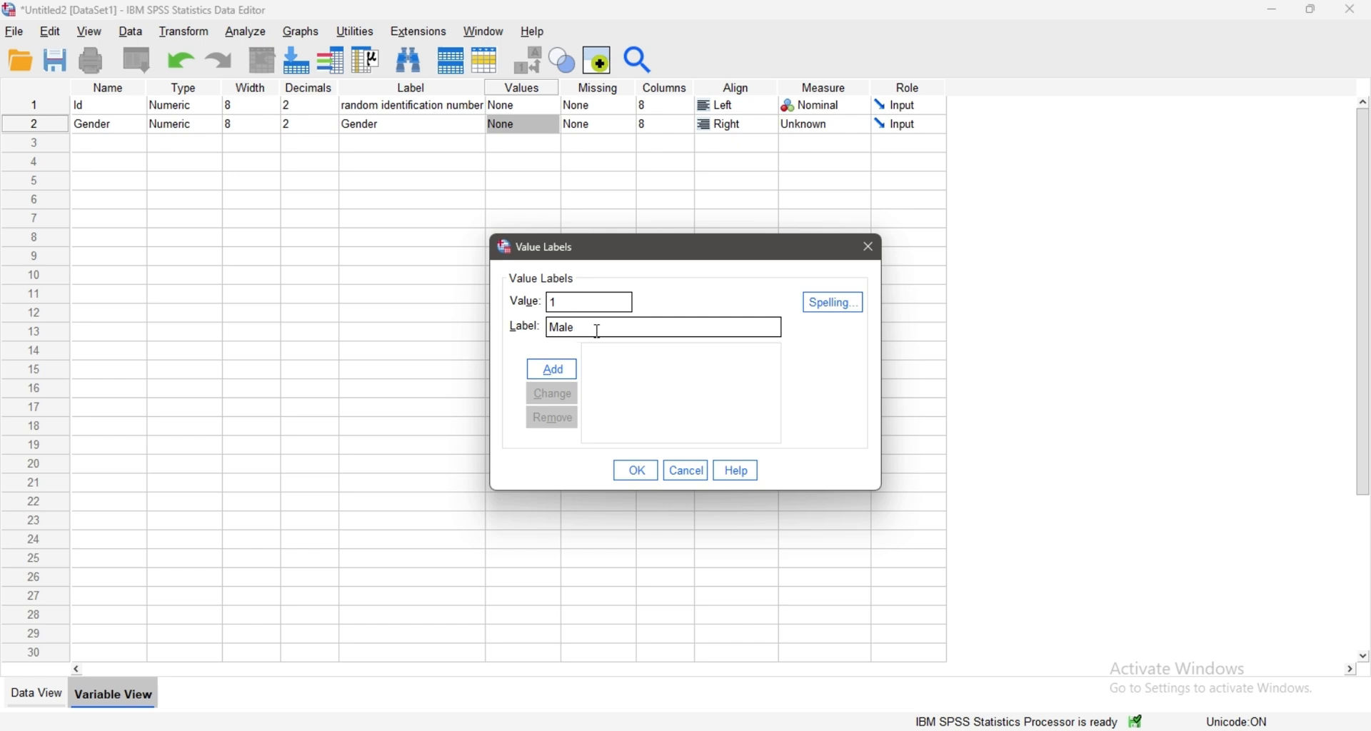
pyautogui.click(564, 370)
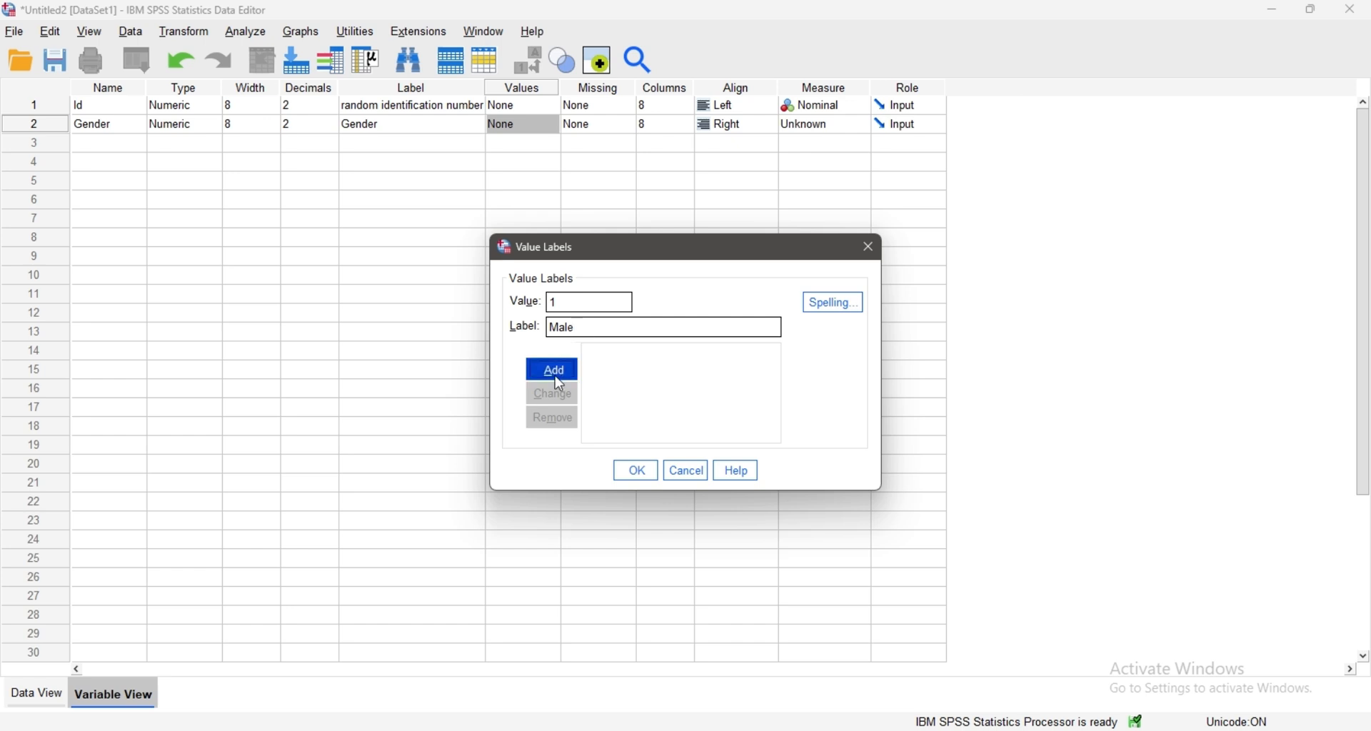
# Try to code value 2 as Female for the Gender variable and accept its value labels
pyautogui.click(595, 302)
pyautogui.write('2')
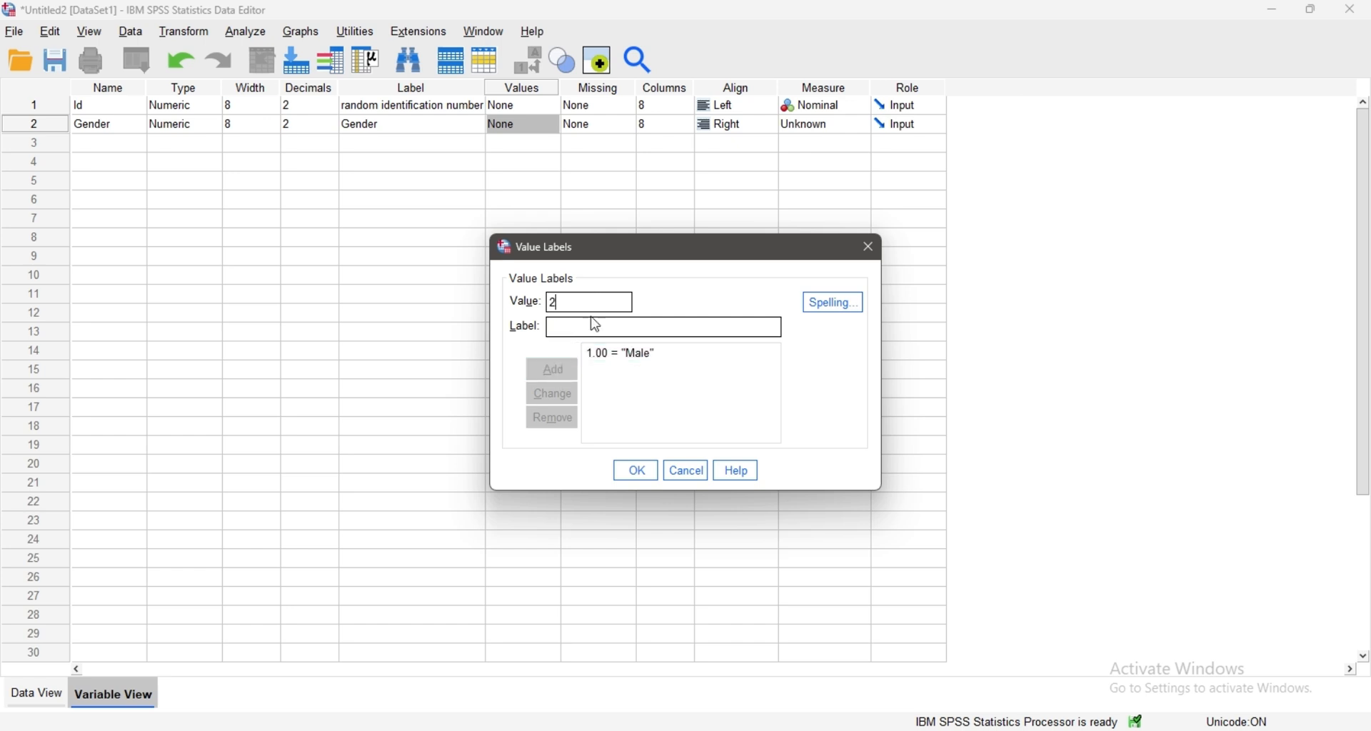
pyautogui.click(595, 328)
pyautogui.write('Femal')
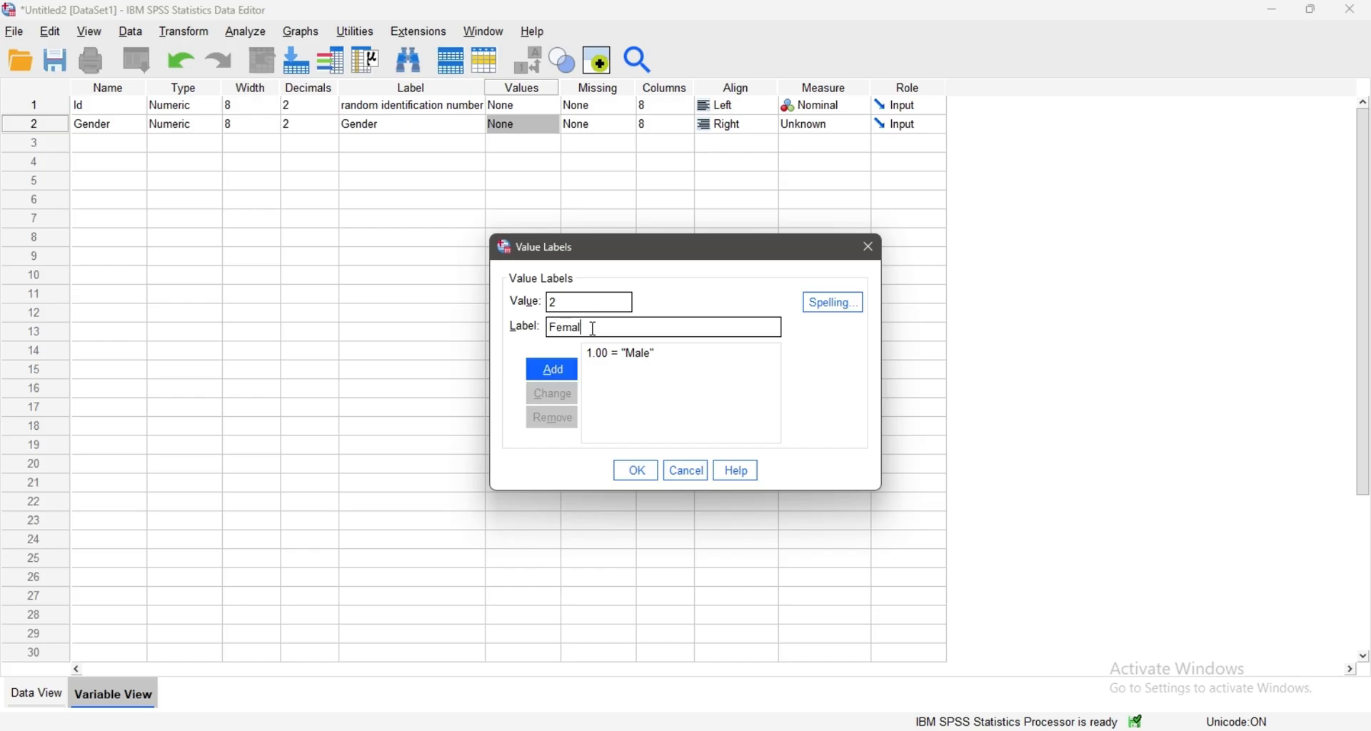
pyautogui.write('e')
pyautogui.click(636, 472)
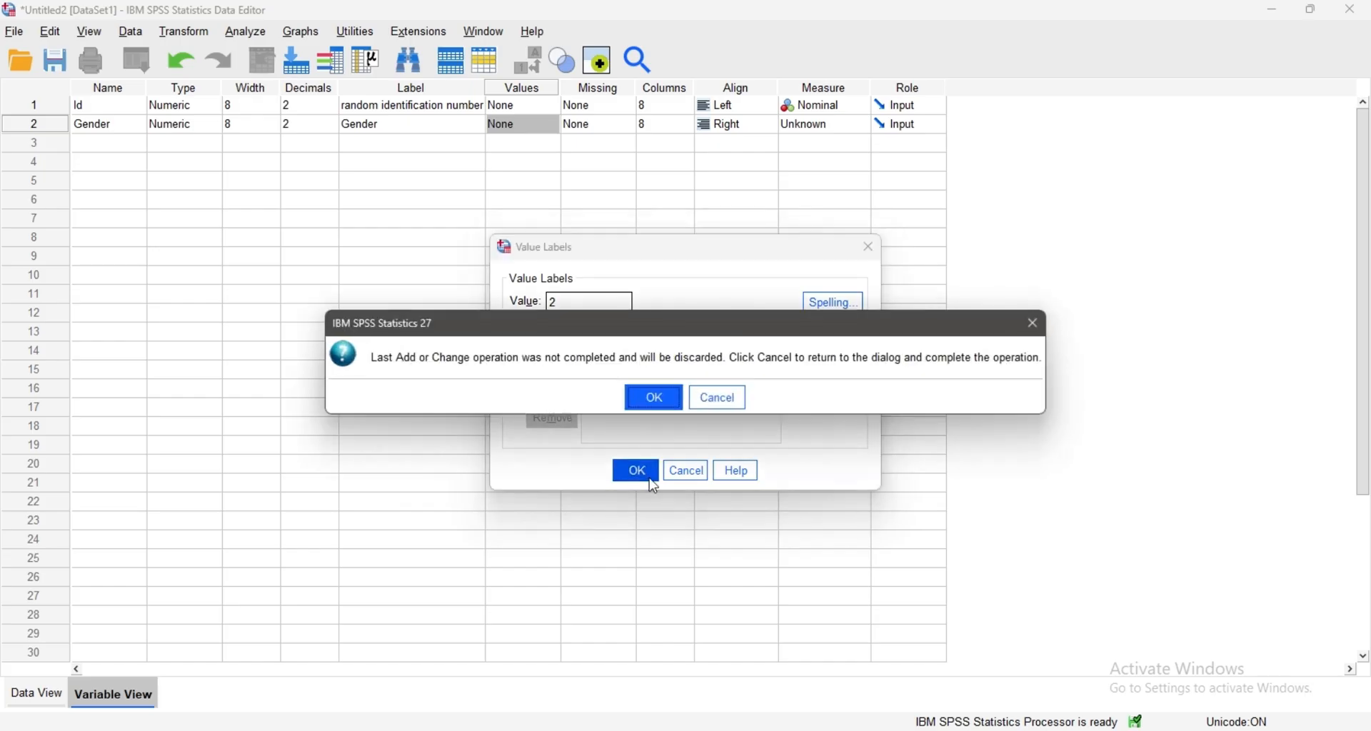
pyautogui.click(653, 400)
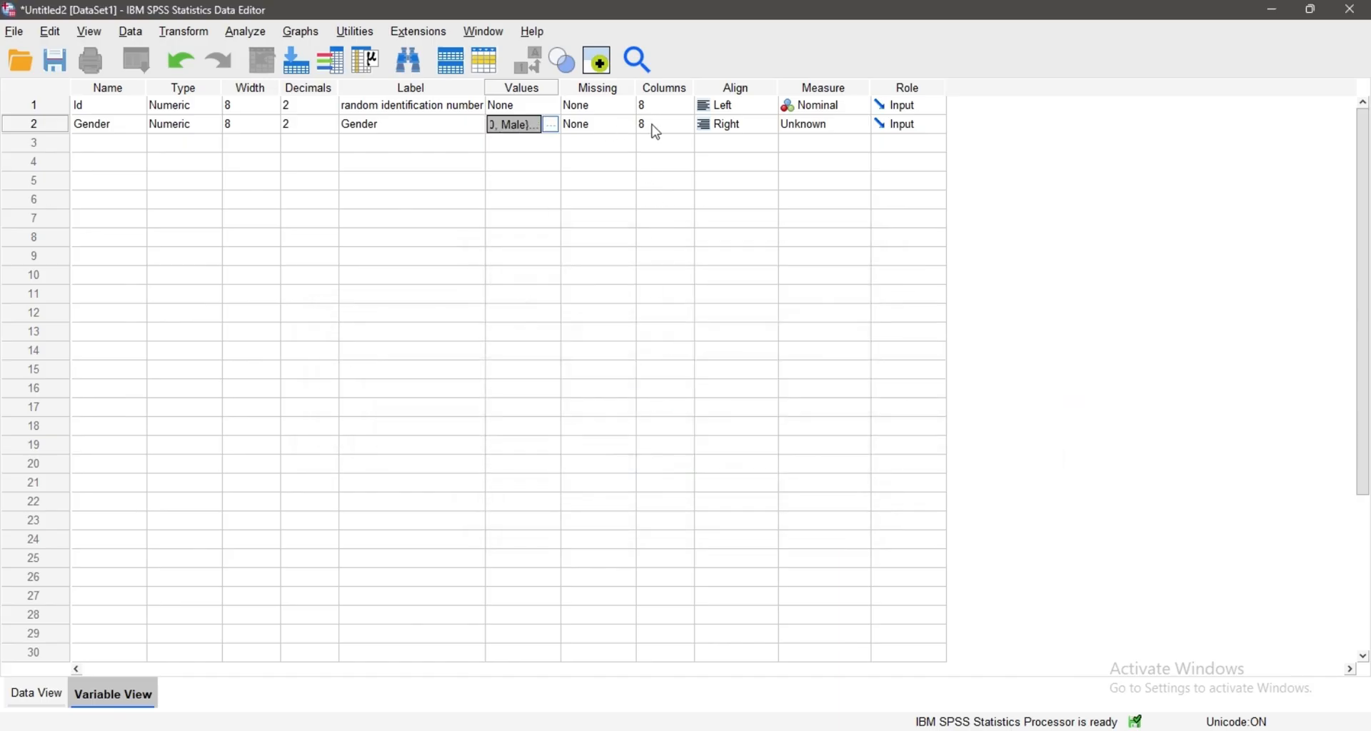
# Set the Gender variable's measurement level to Nominal
pyautogui.click(840, 124)
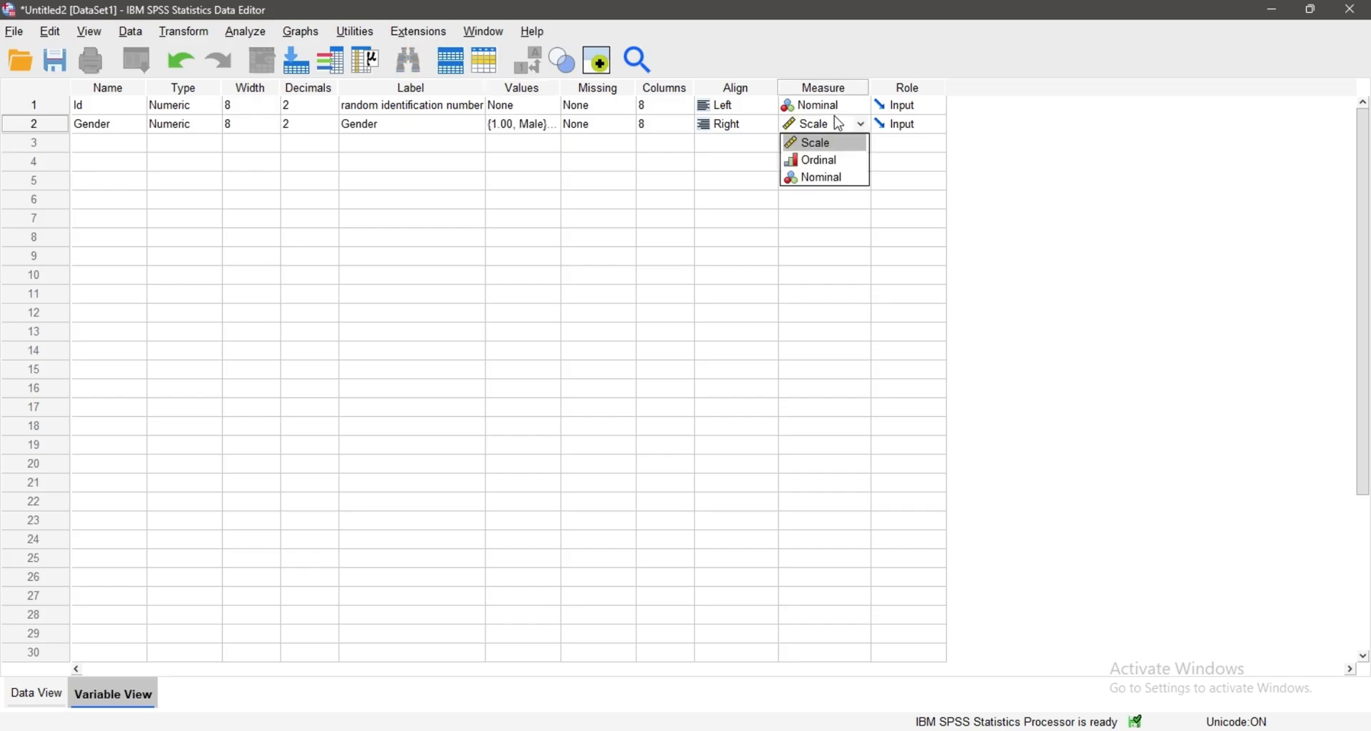
pyautogui.click(821, 180)
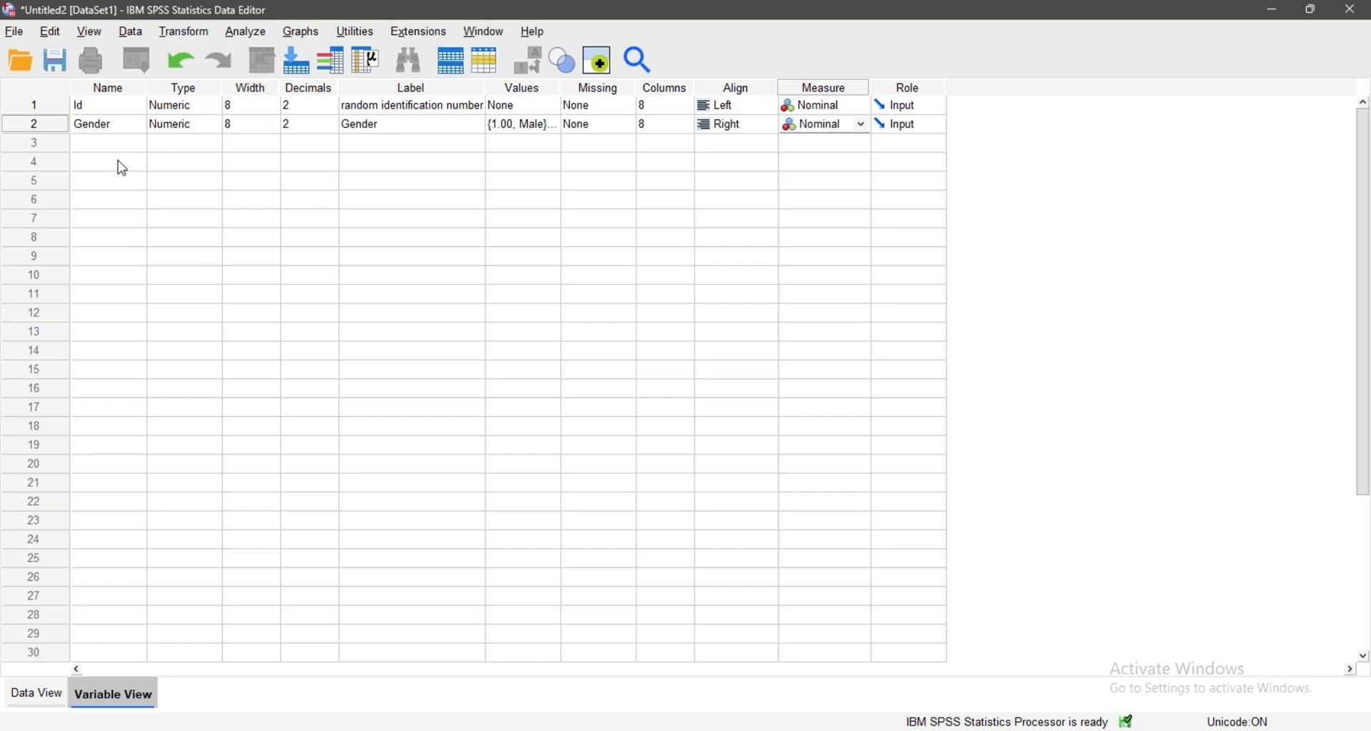
# Add a third variable named Height with the label "Height in cm"
pyautogui.click(125, 143)
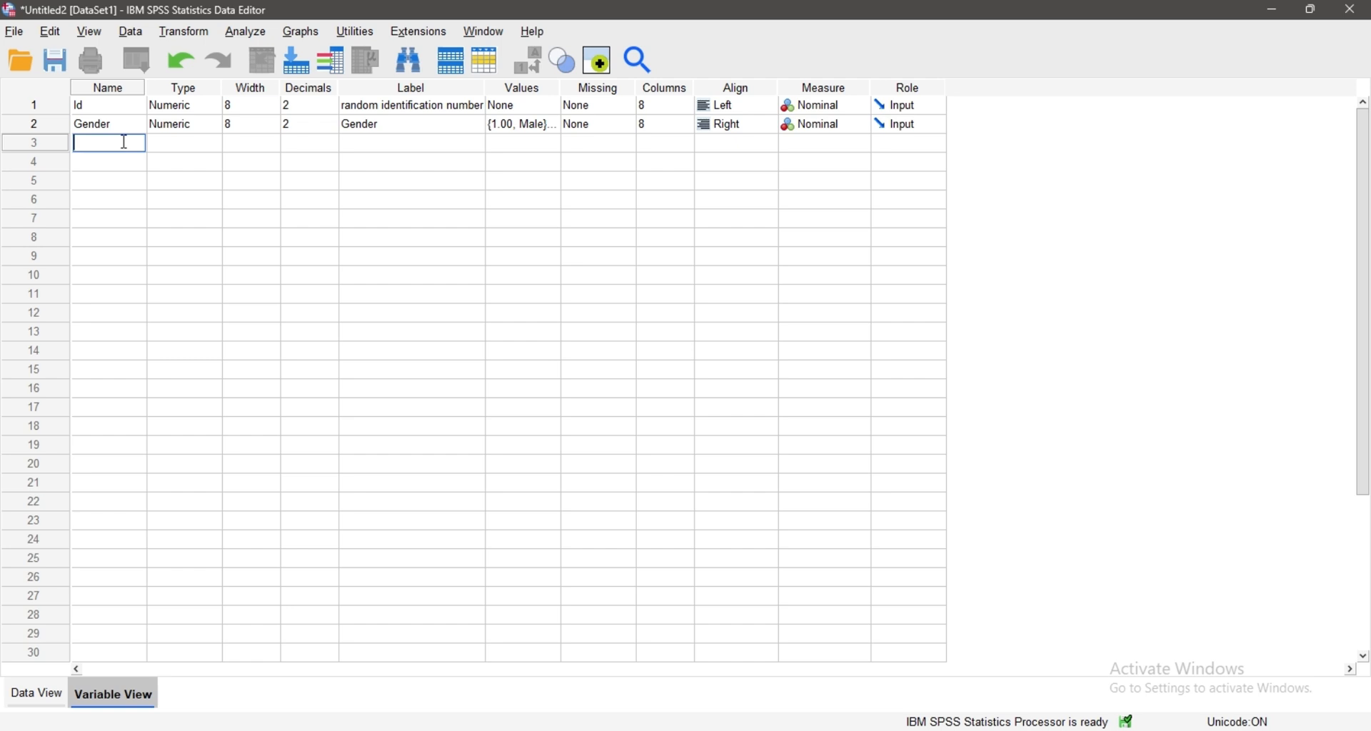
pyautogui.write('Height')
pyautogui.click(178, 149)
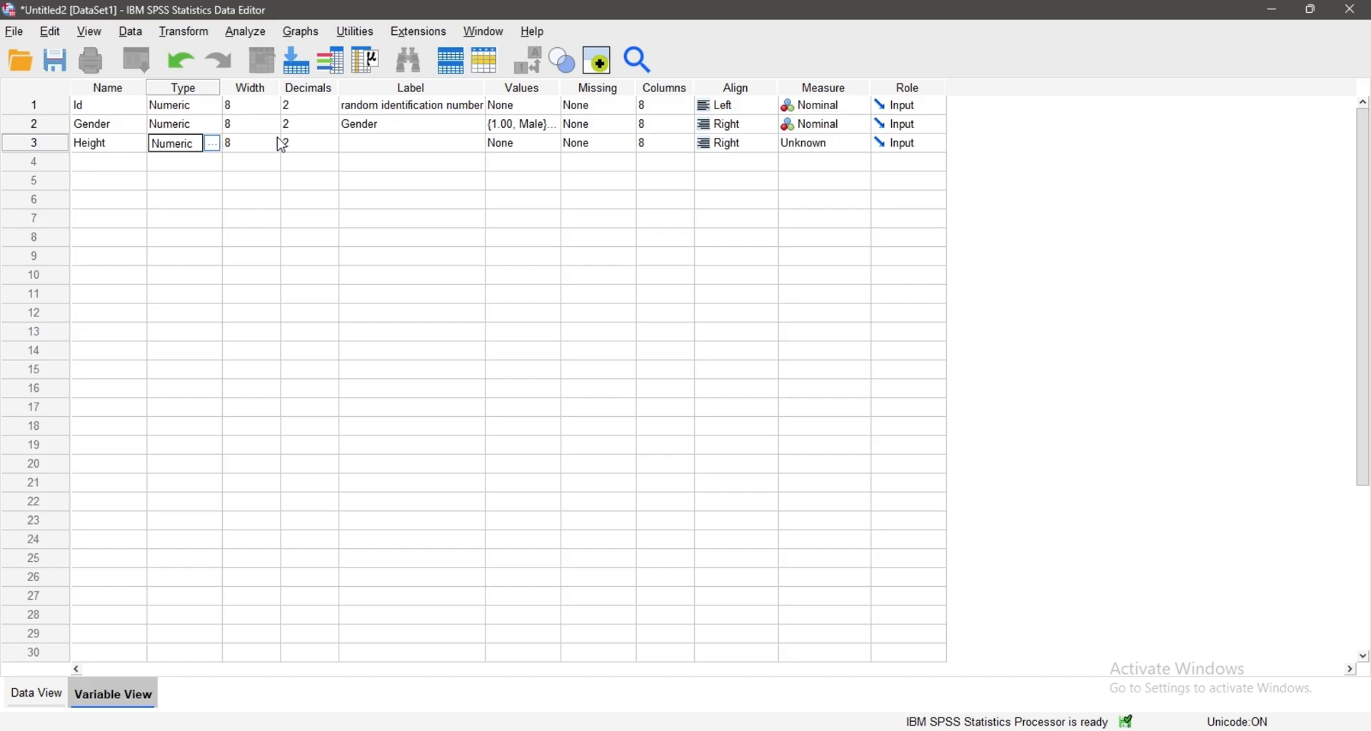
pyautogui.click(386, 142)
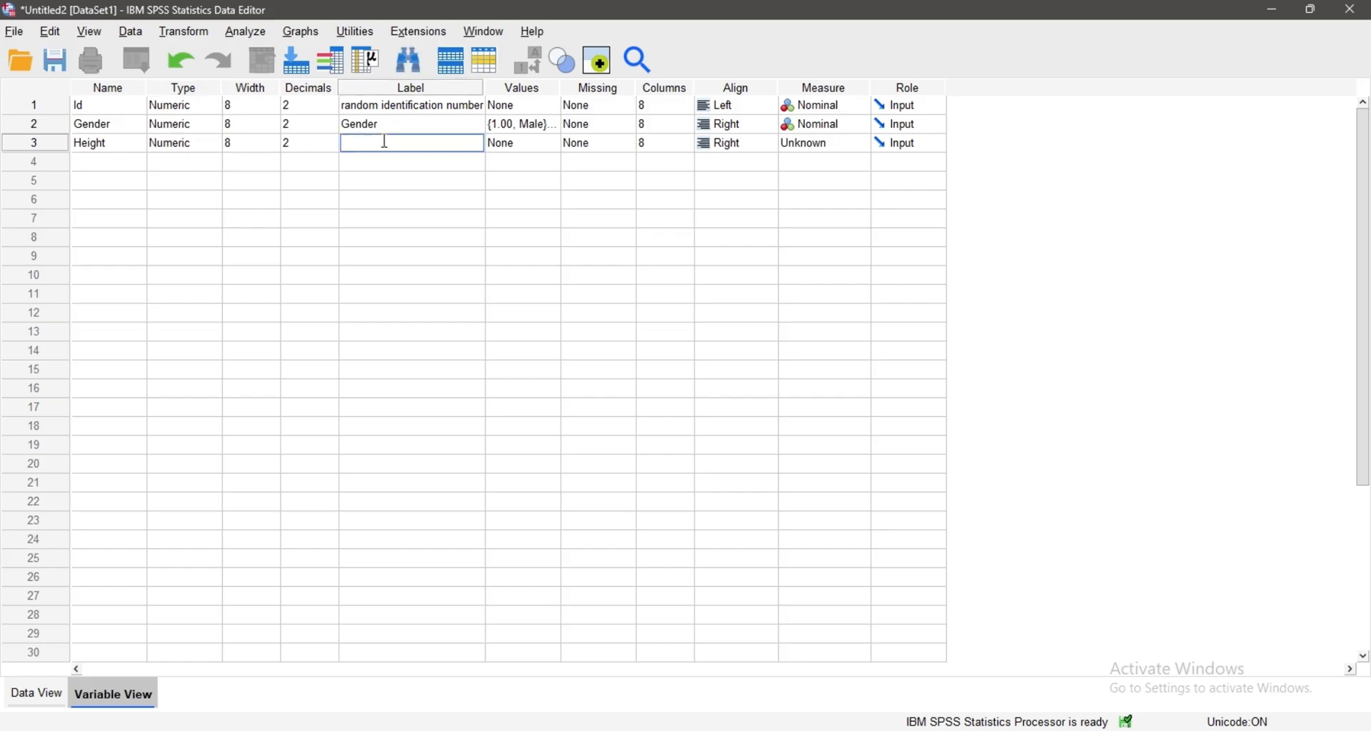
pyautogui.write('Height in cm')
# Leave the Height variable without value labels and set its measurement level to Scale
pyautogui.click(531, 145)
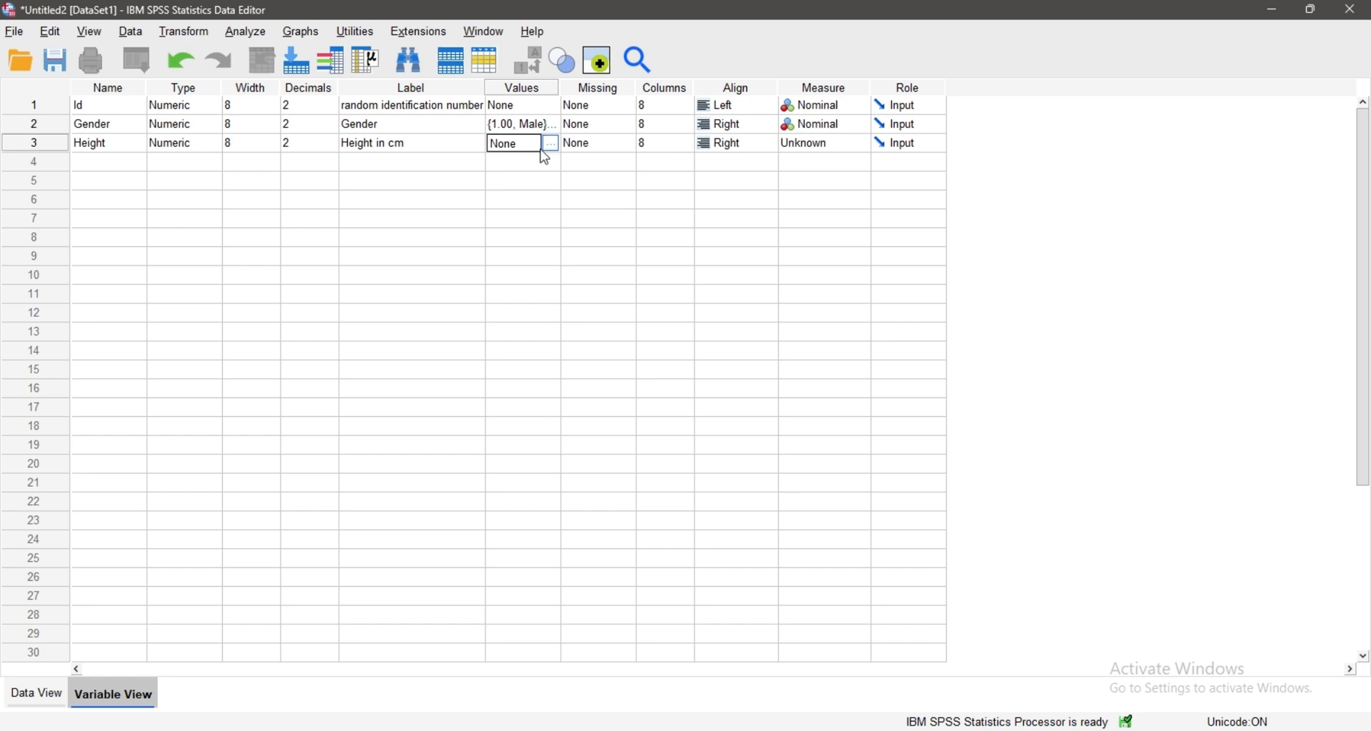
pyautogui.click(548, 145)
pyautogui.click(850, 145)
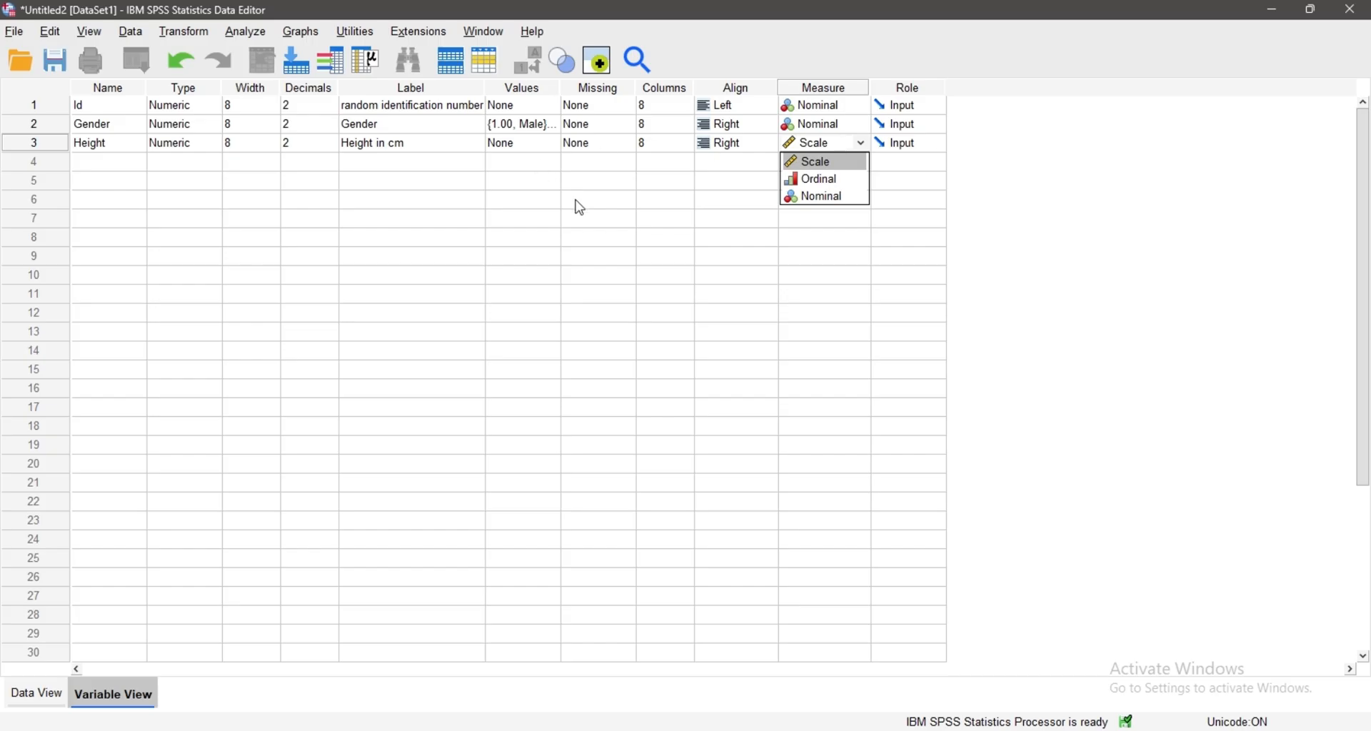
pyautogui.click(833, 162)
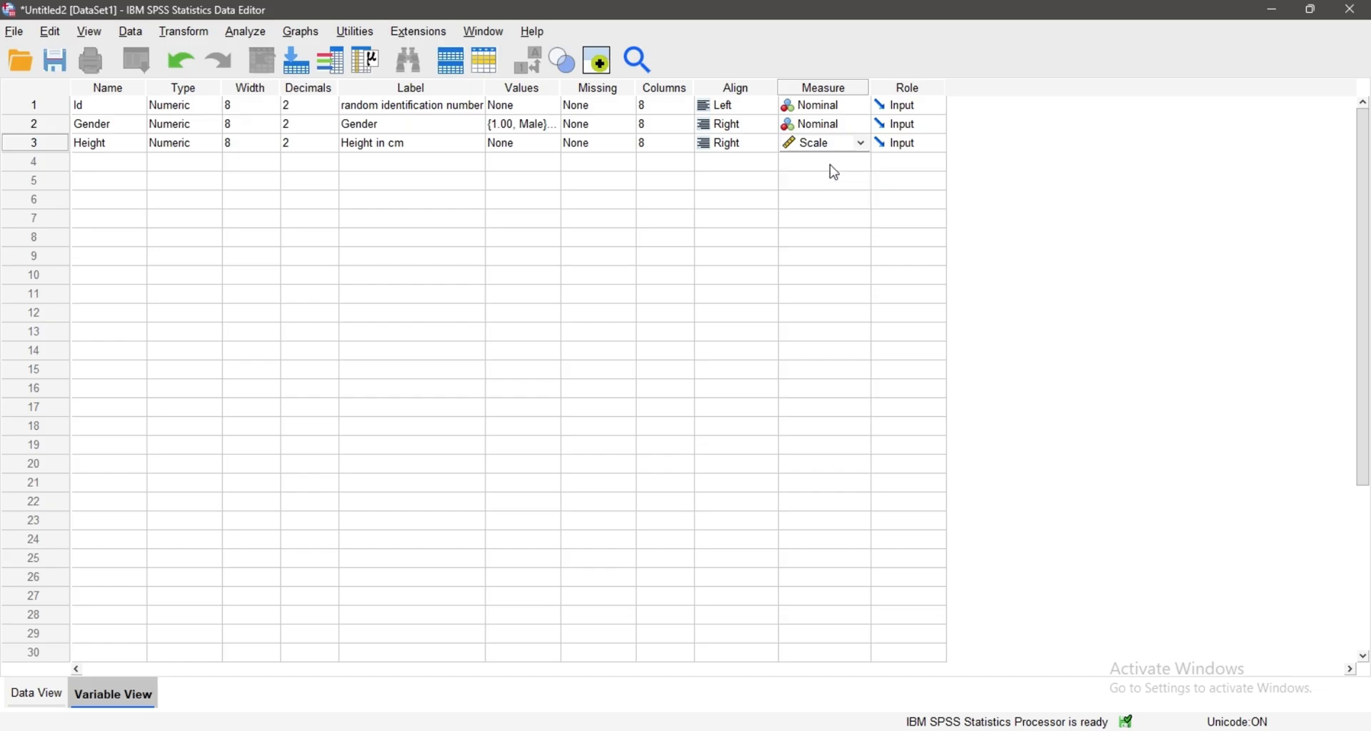
# Add a fourth variable named Weight with the label "Weight in Kg"
pyautogui.click(114, 164)
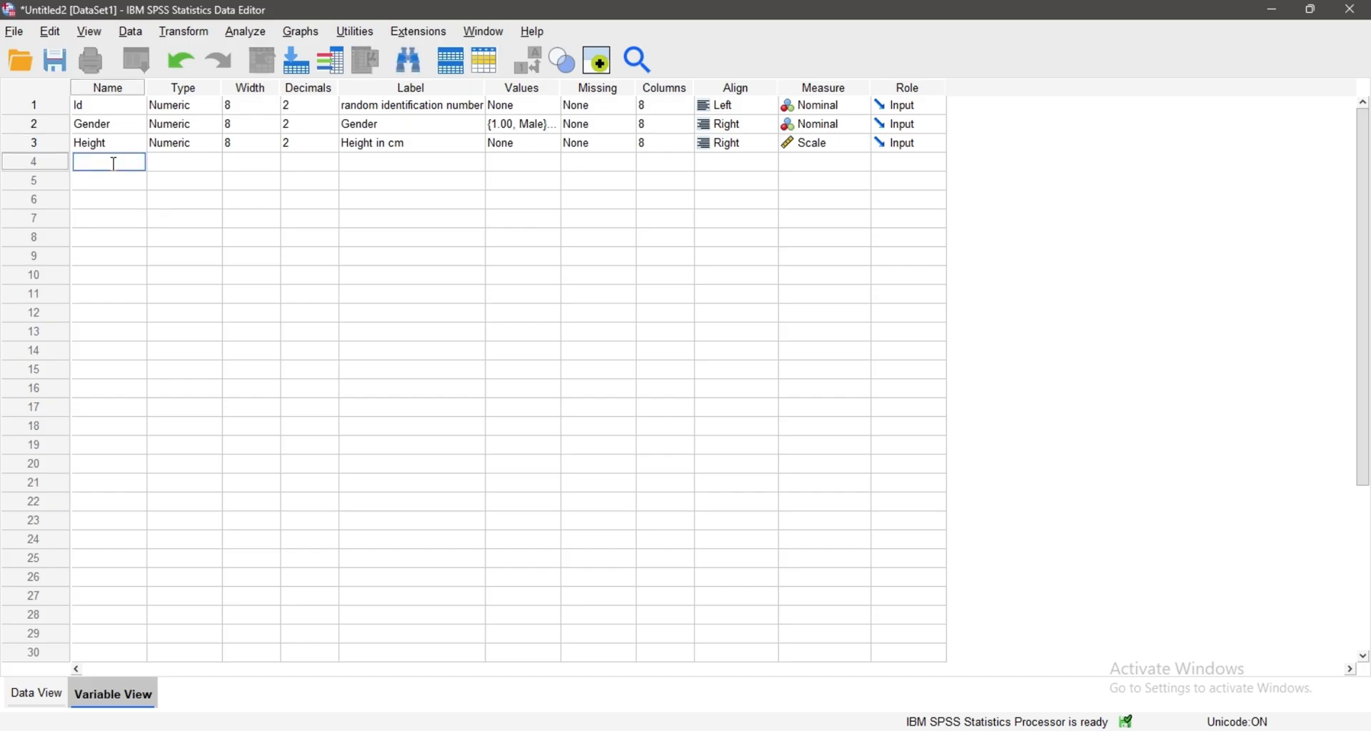
pyautogui.write('Weight')
pyautogui.click(193, 165)
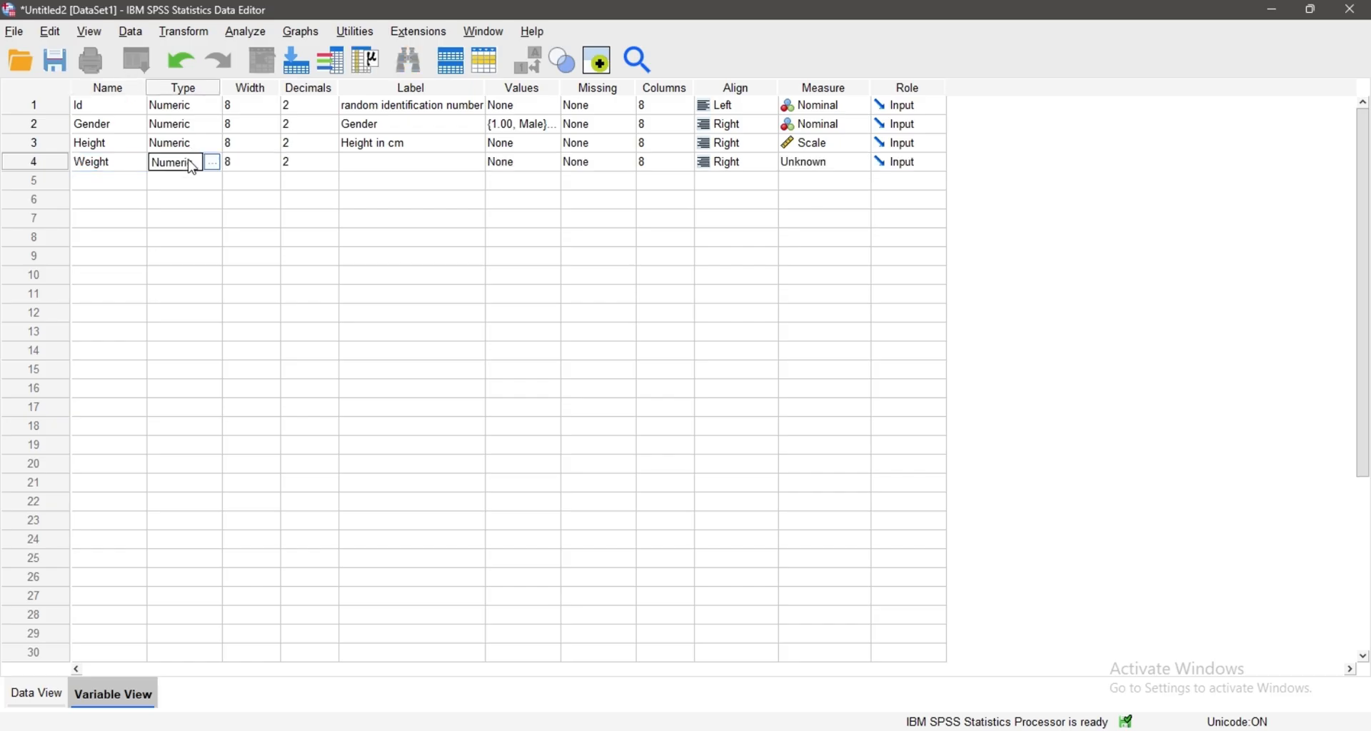
pyautogui.click(396, 163)
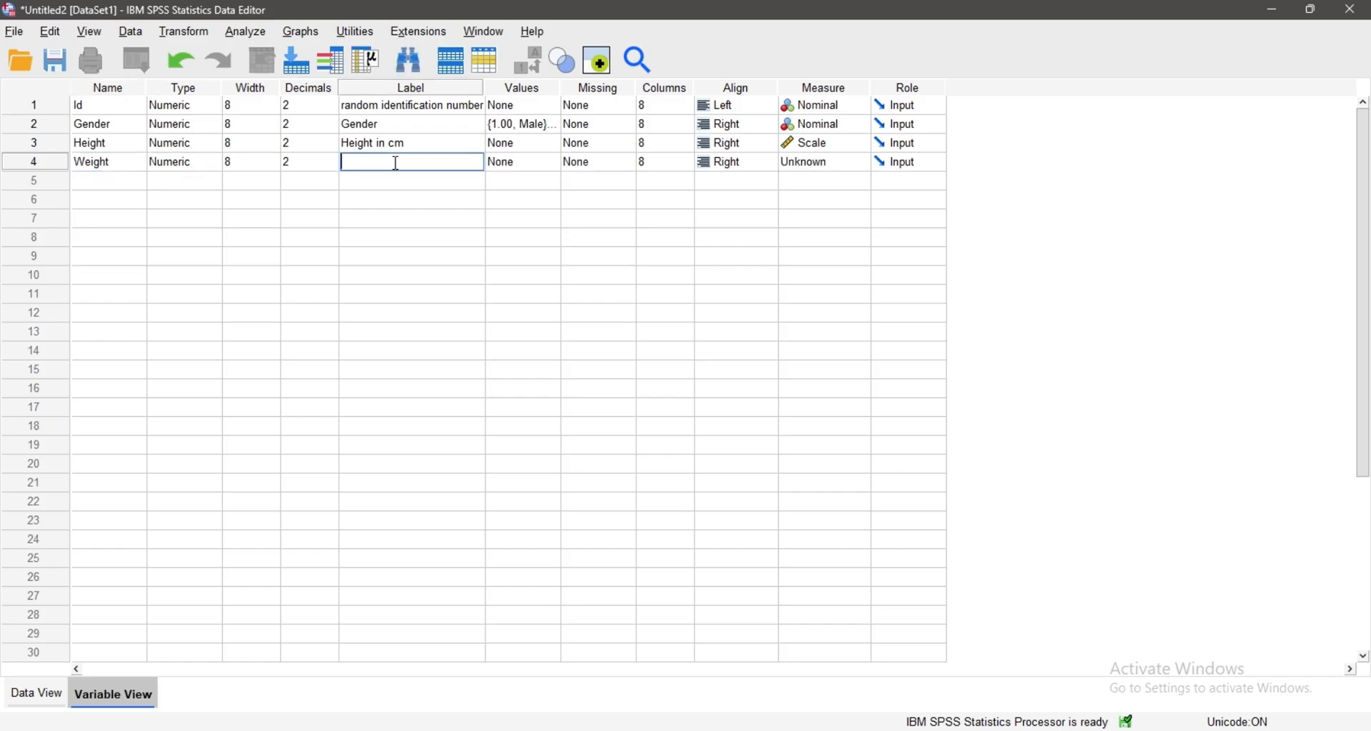
pyautogui.write('Weight in kg')
# Set the Weight variable's measurement level to Scale
pyautogui.click(664, 170)
pyautogui.click(833, 172)
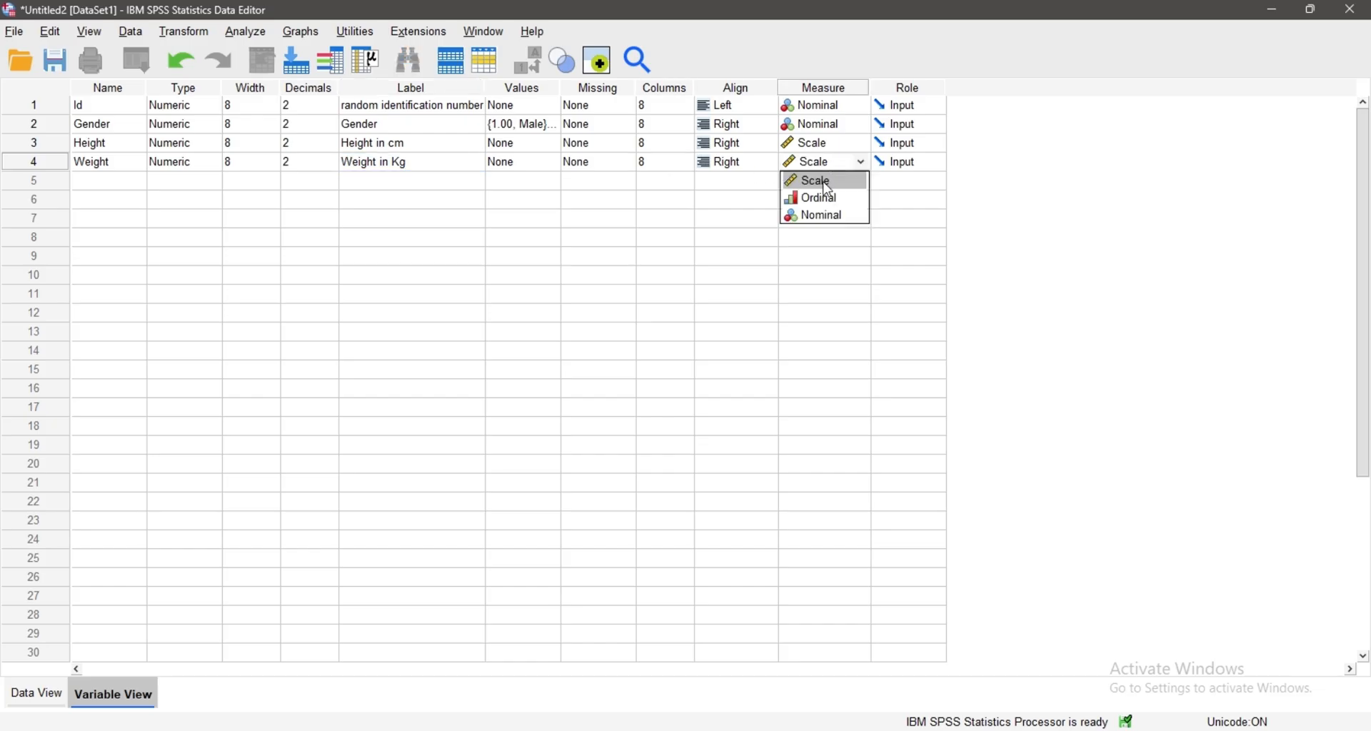
pyautogui.click(828, 185)
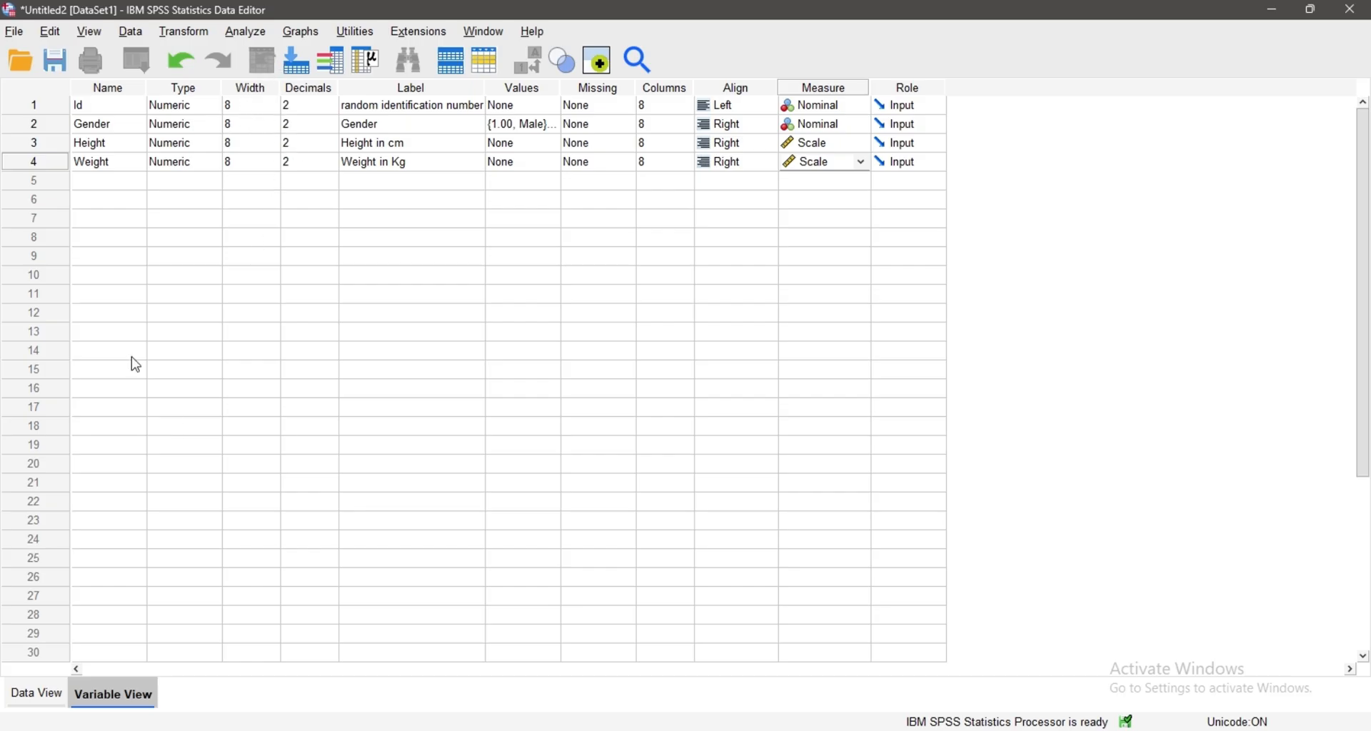
# Enter 1 as the Gender of the first case in the data grid and display value labels instead of codes
pyautogui.click(40, 700)
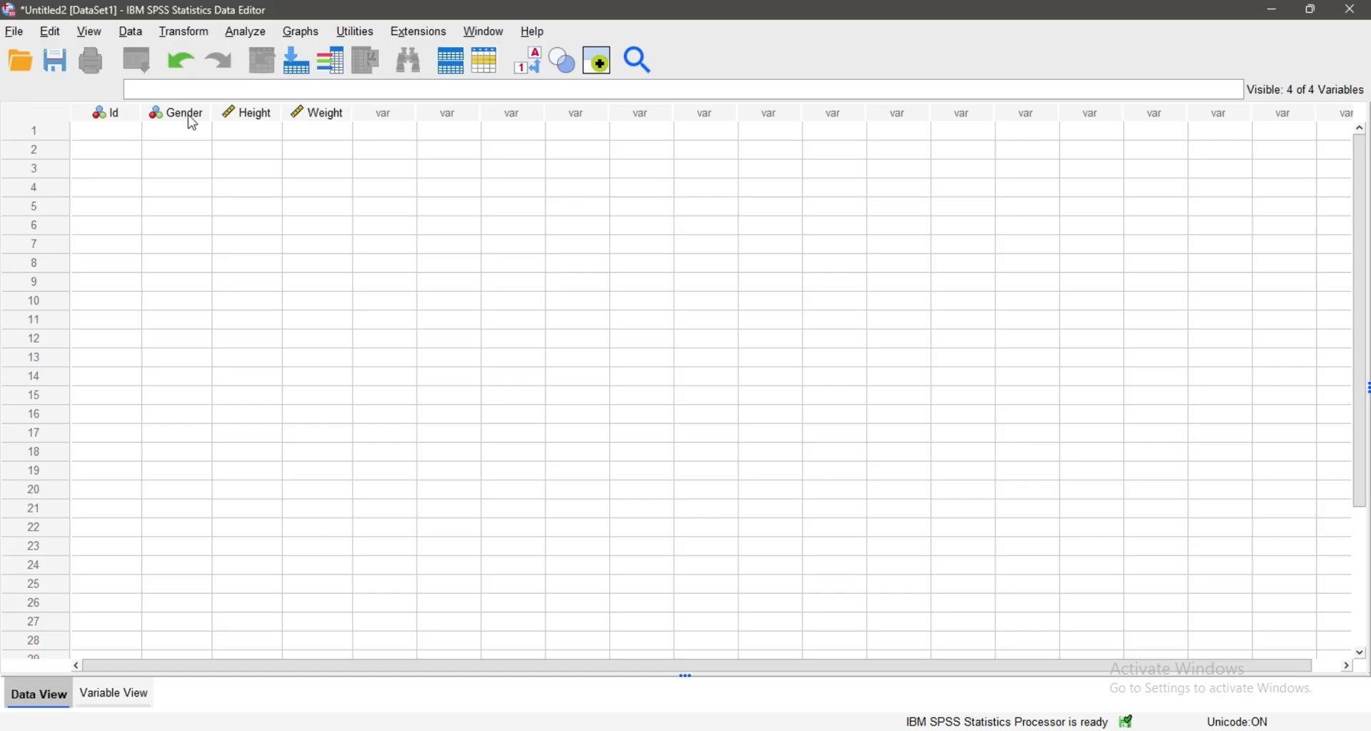
pyautogui.moveTo(222, 125)
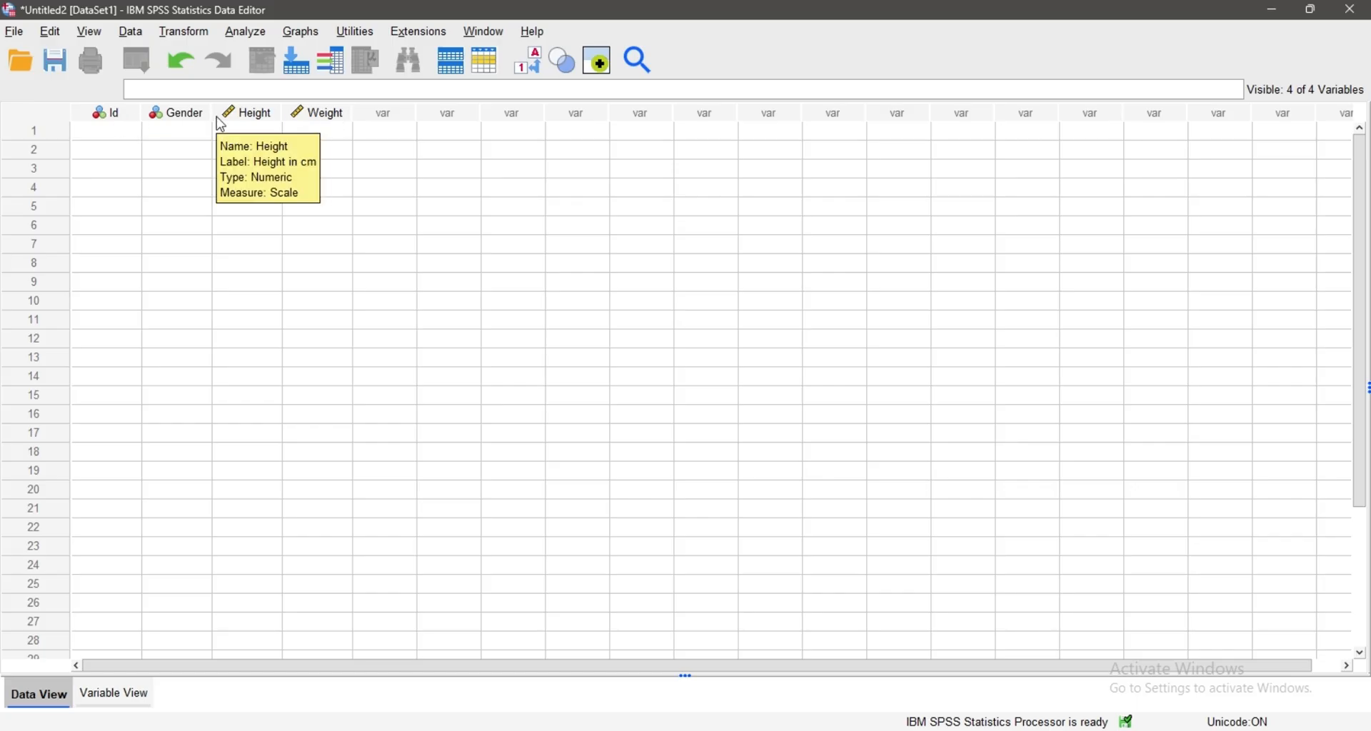
pyautogui.click(196, 132)
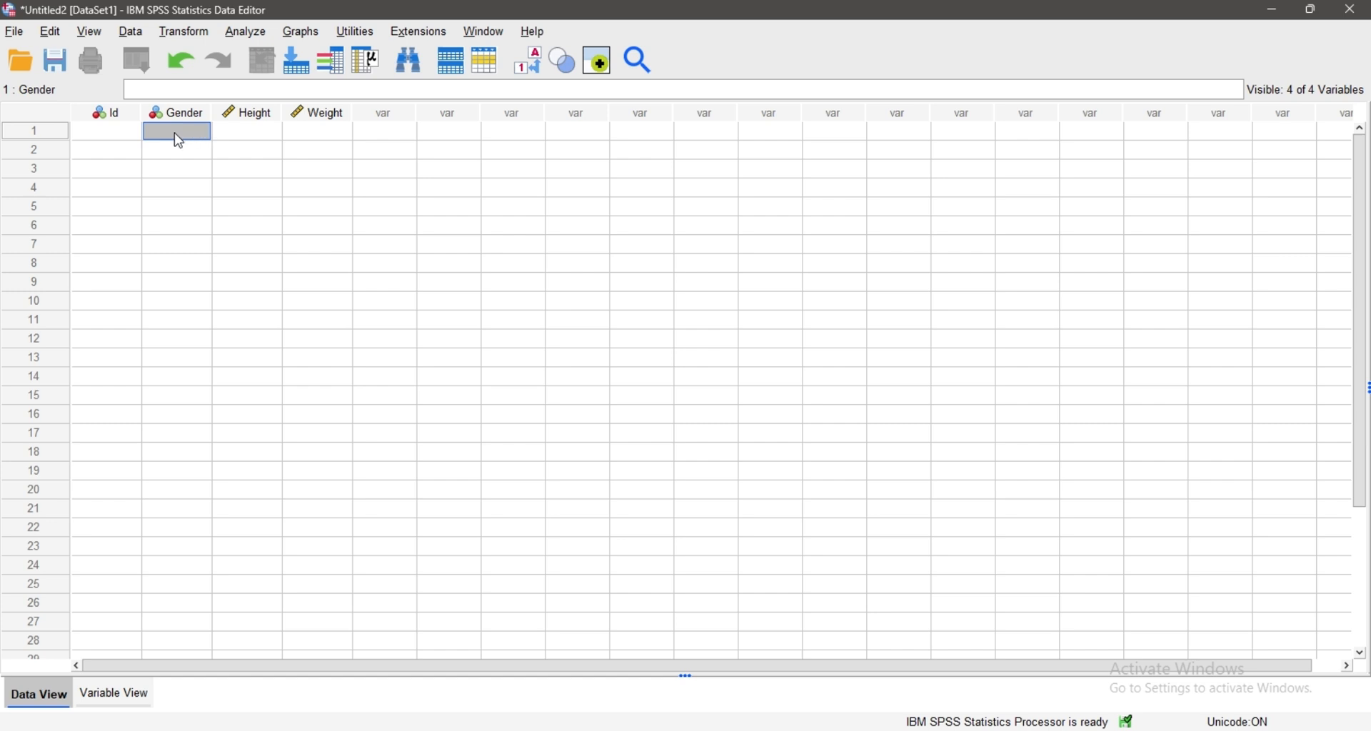
pyautogui.write('1')
pyautogui.click(532, 65)
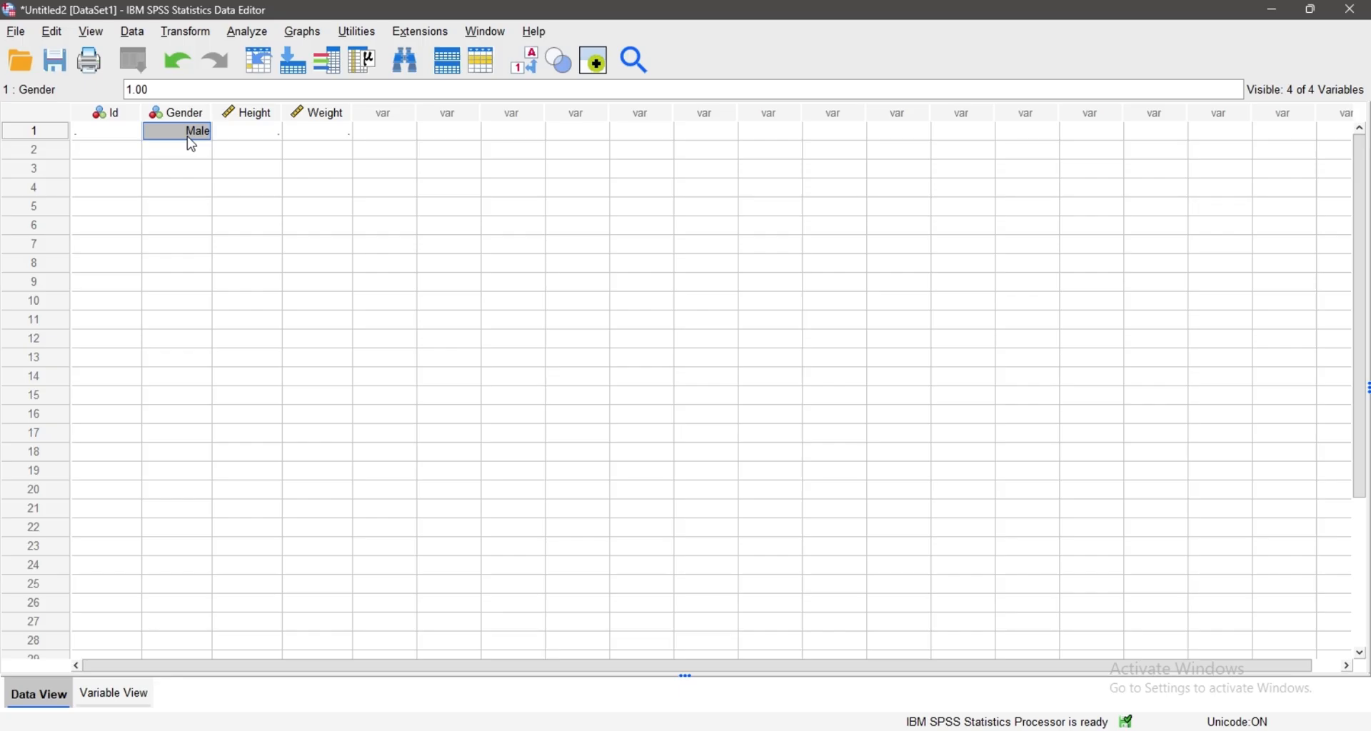
pyautogui.click(264, 137)
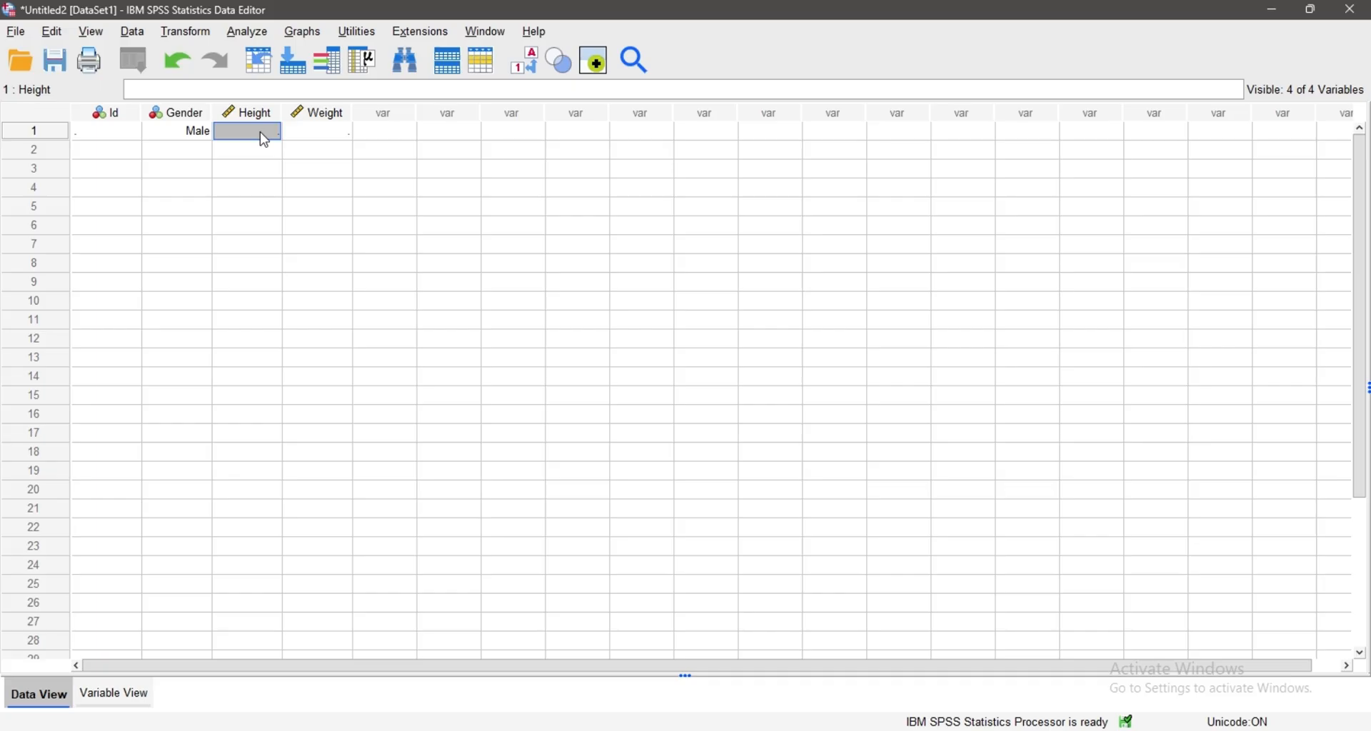
pyautogui.click(250, 32)
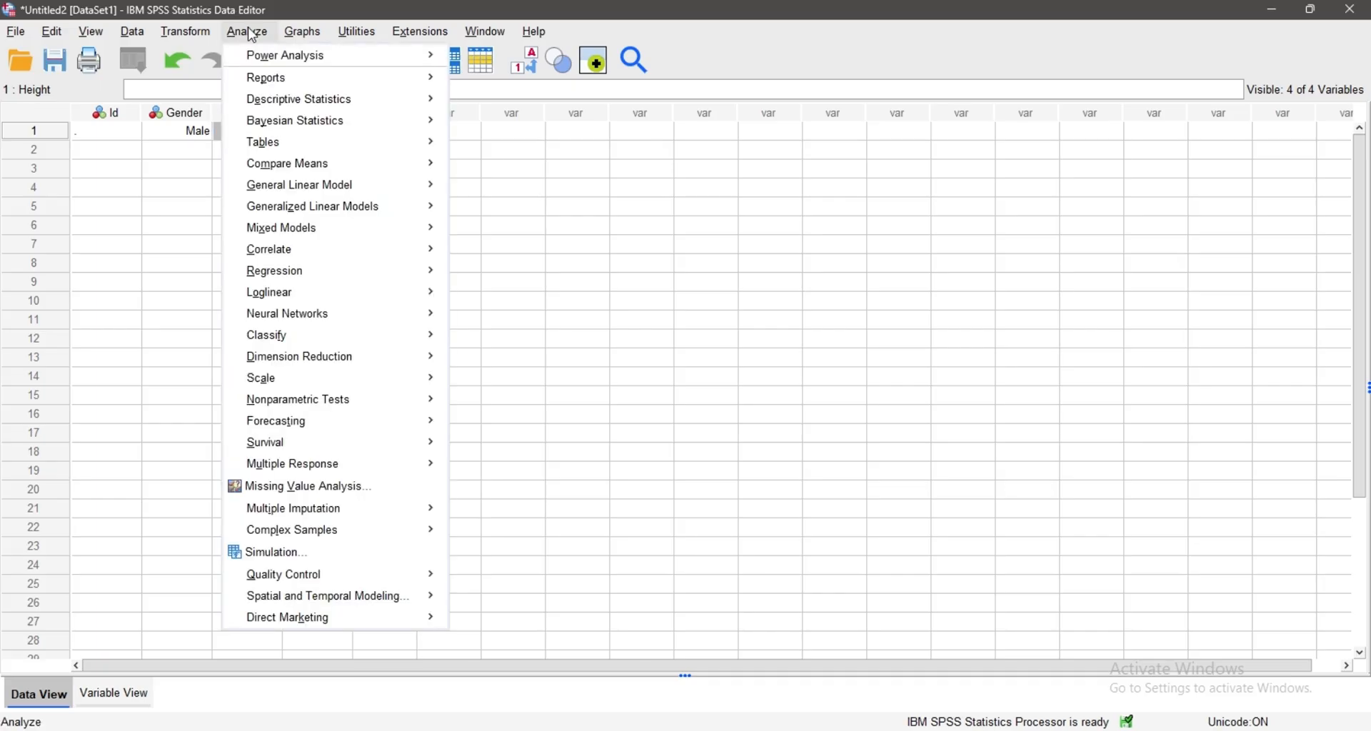
pyautogui.moveTo(254, 58)
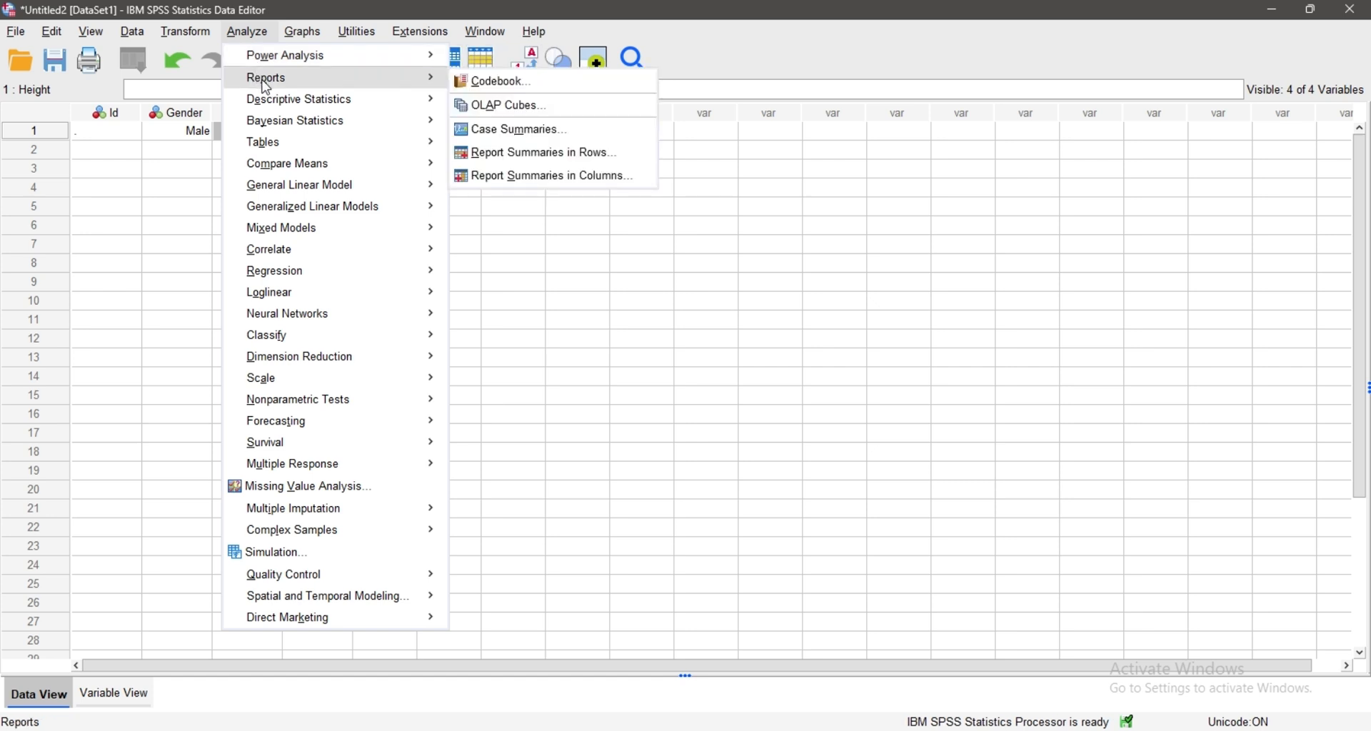
pyautogui.click(155, 246)
pyautogui.click(247, 132)
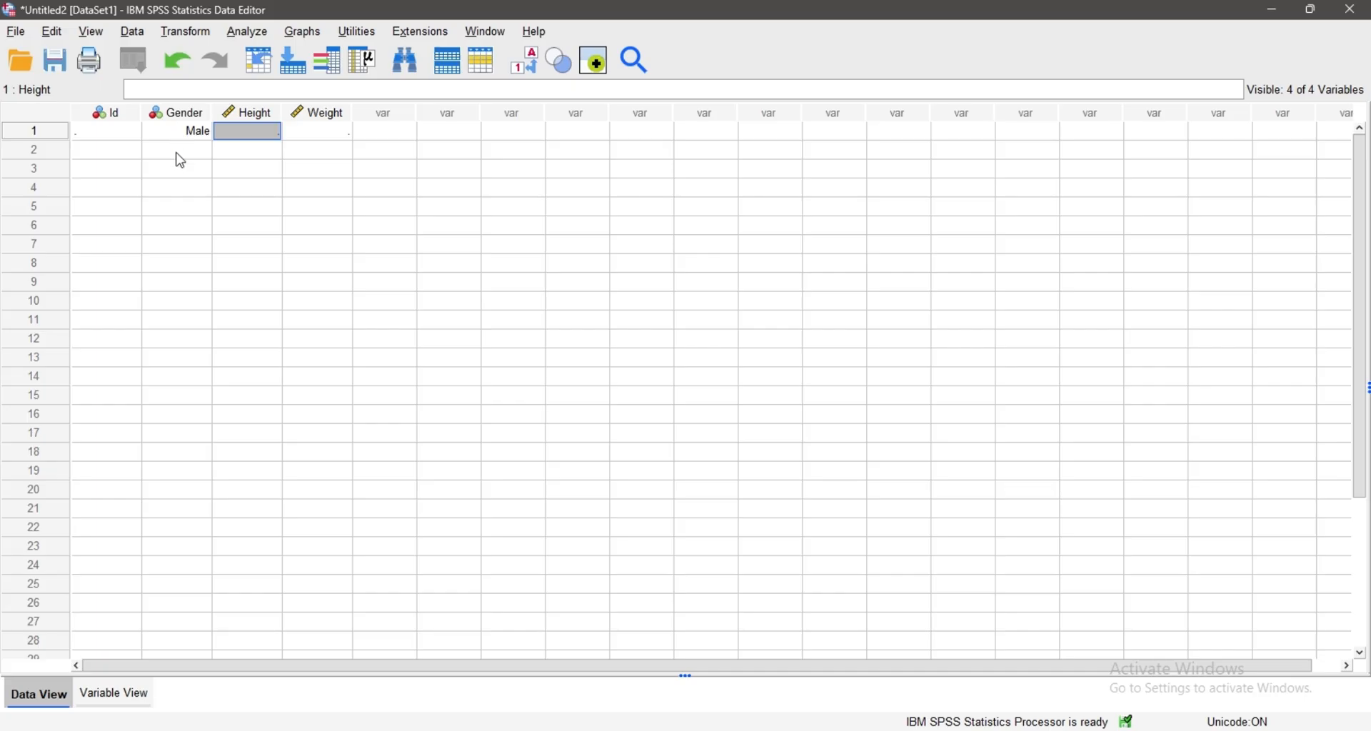
# Set the Id variable's width to 19 and check its effect on the data grid
pyautogui.click(114, 695)
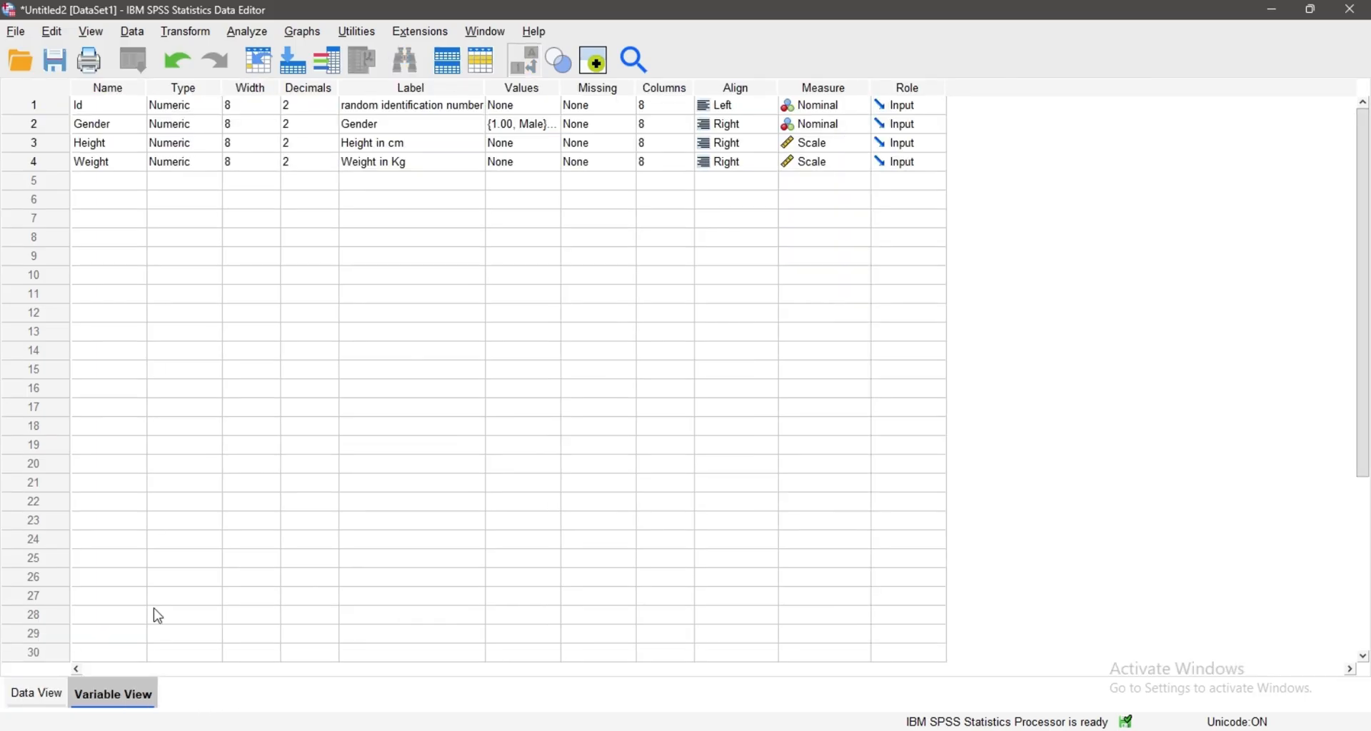
pyautogui.click(259, 113)
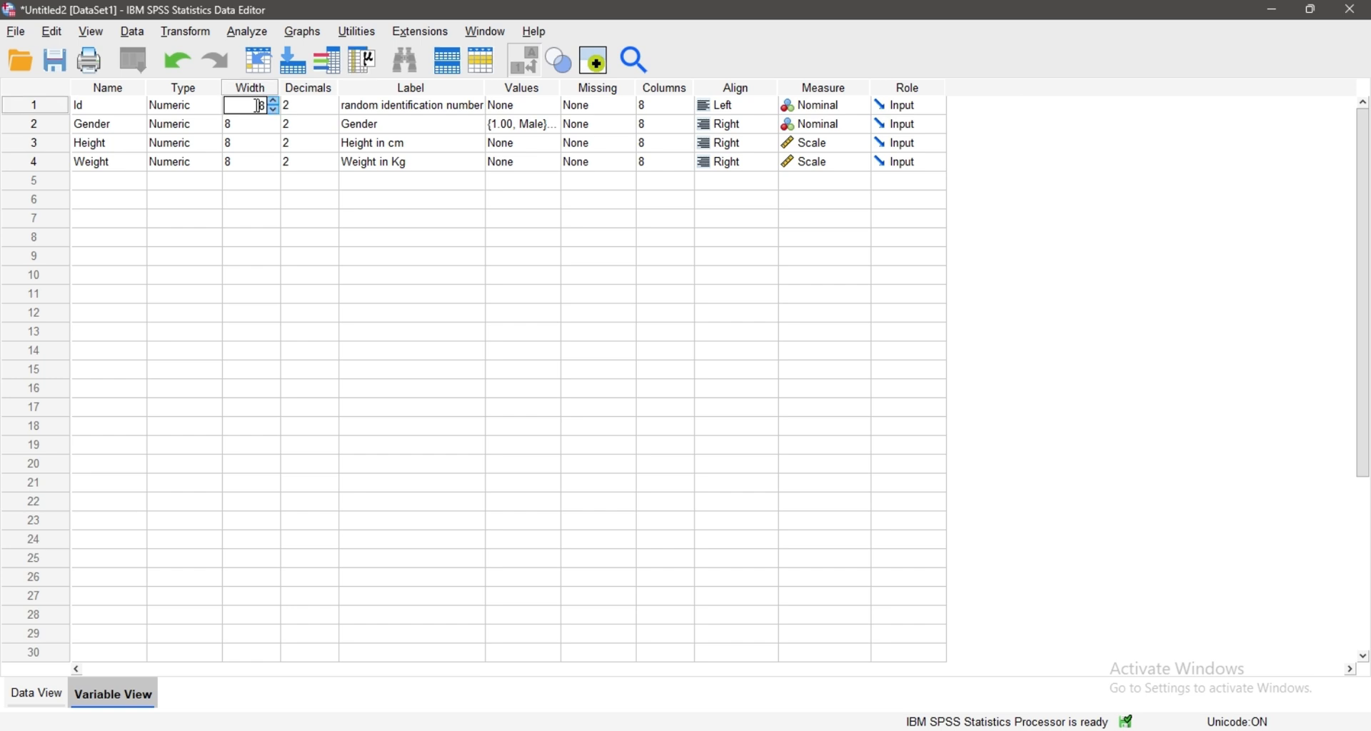
pyautogui.click(273, 110)
pyautogui.click(274, 102)
pyautogui.click(273, 102)
pyautogui.click(274, 102)
pyautogui.click(274, 102)
pyautogui.click(29, 700)
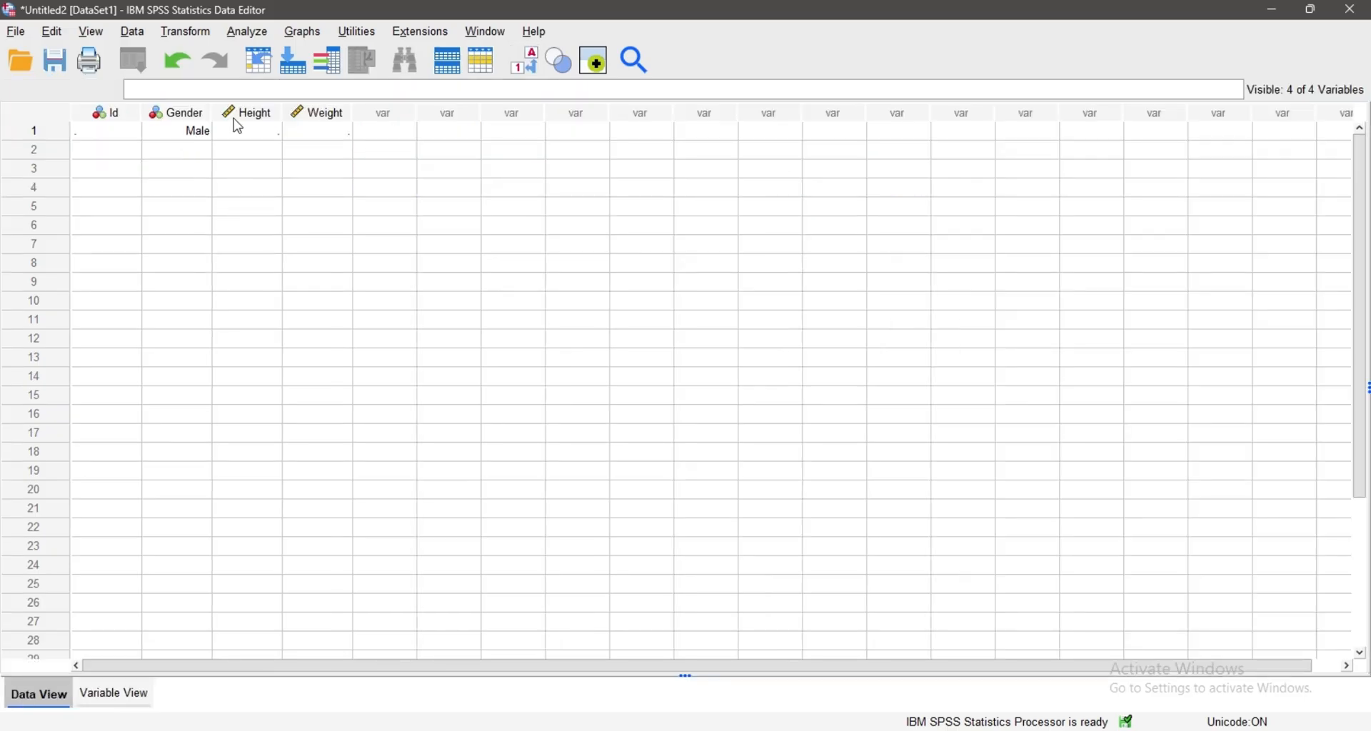
pyautogui.click(182, 136)
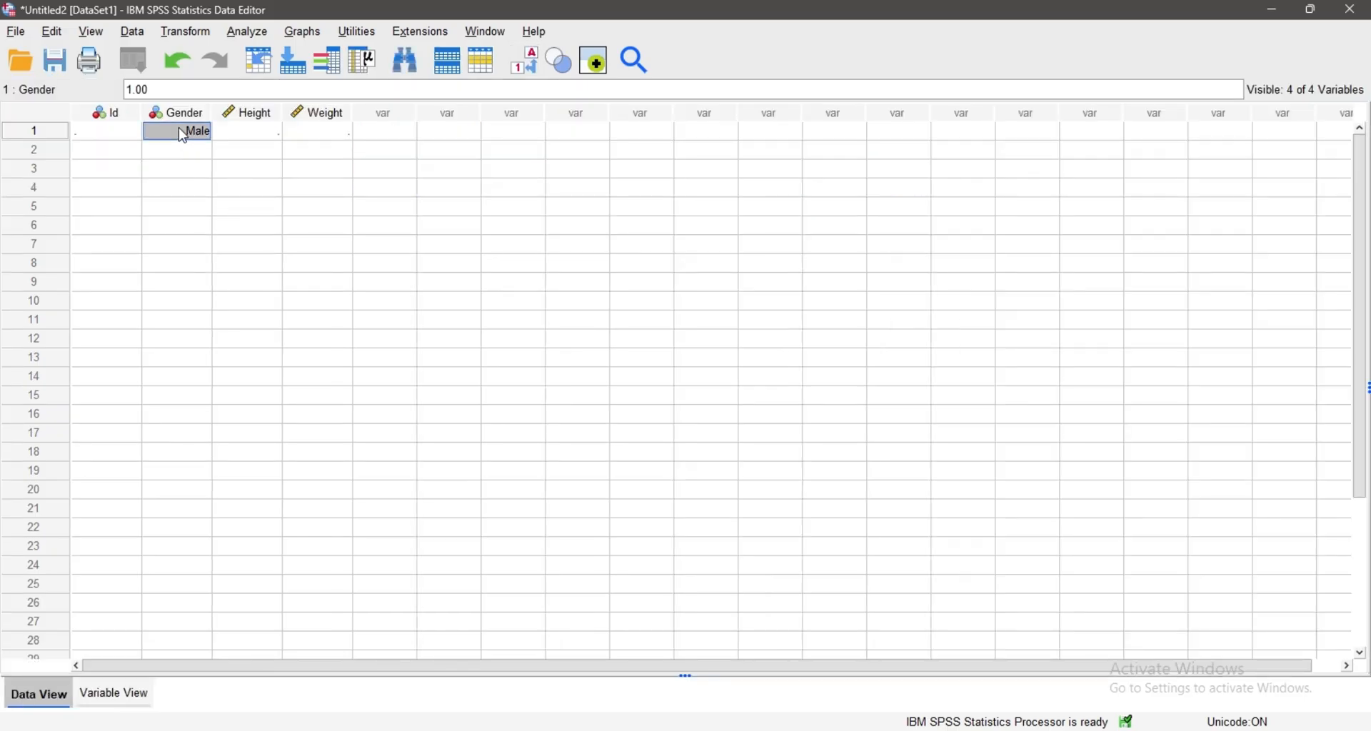
pyautogui.click(127, 698)
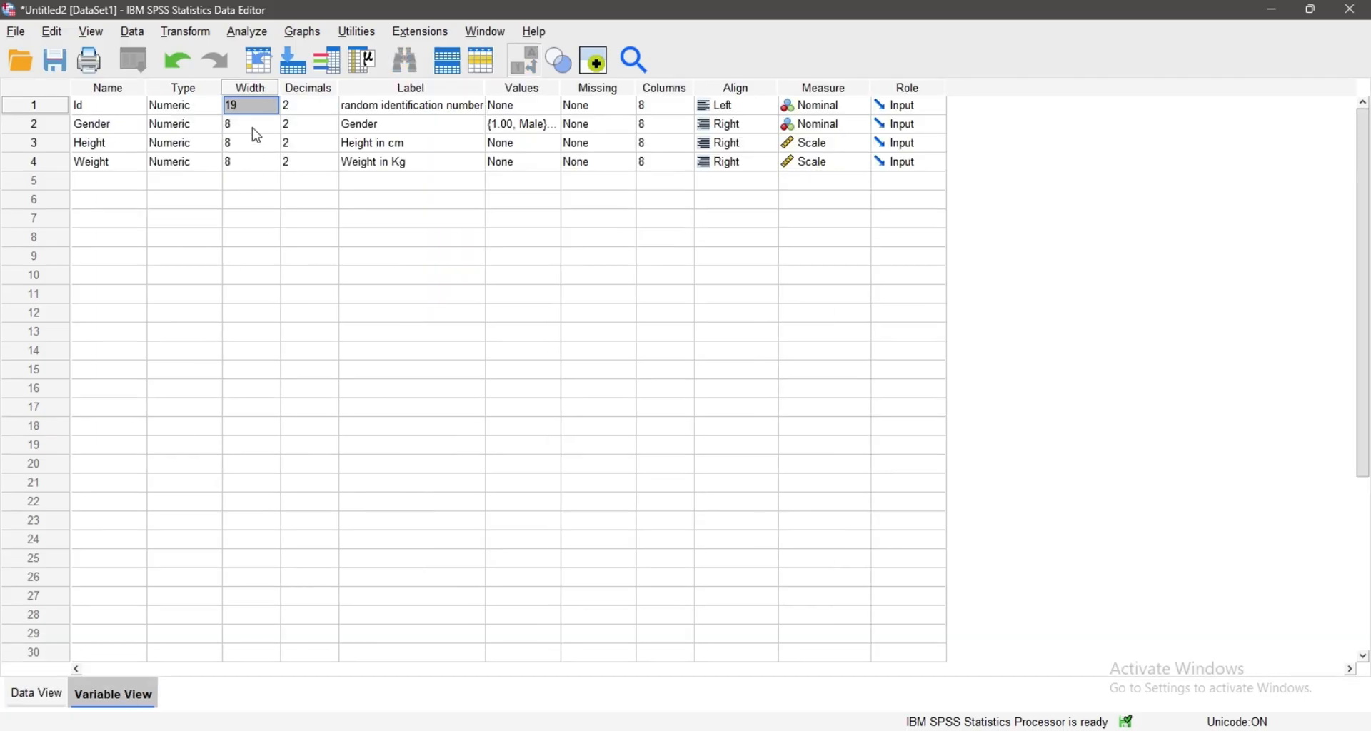
pyautogui.click(54, 703)
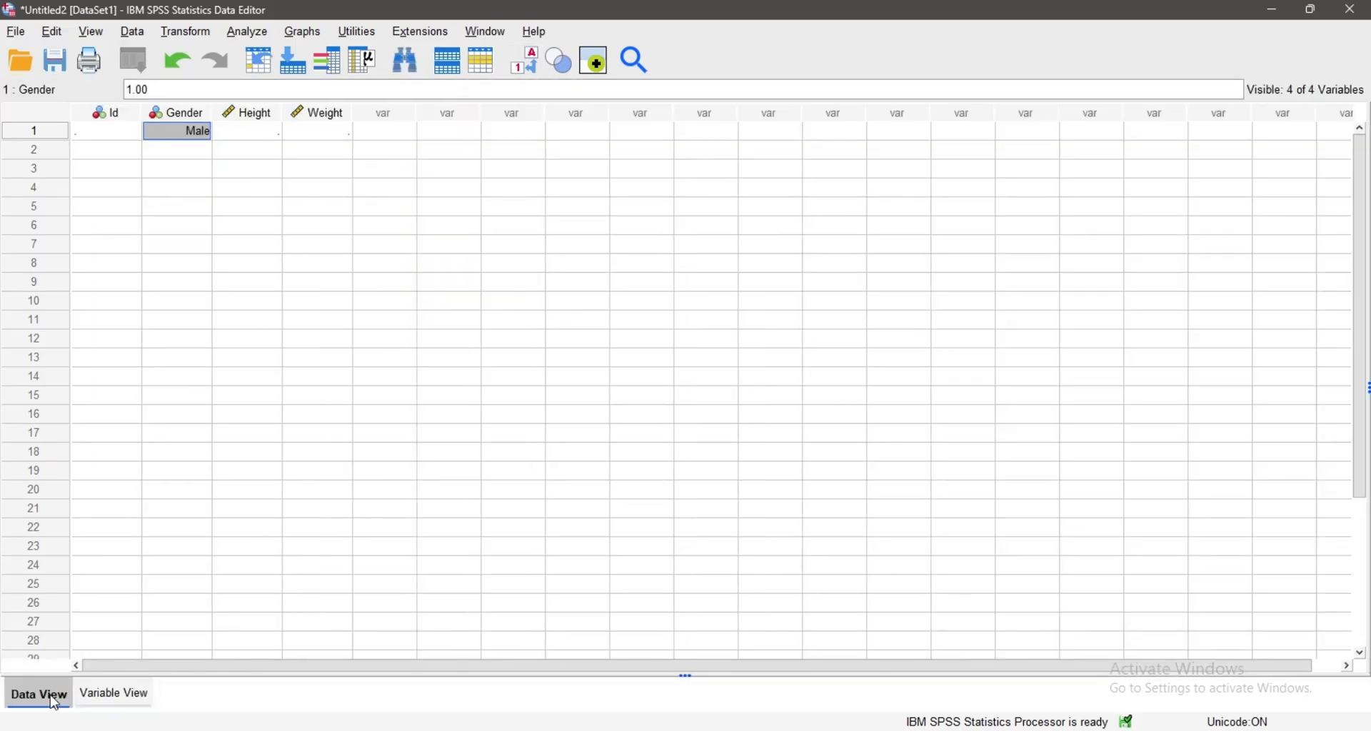
# Set the Id variable's width back to 8 in the variable definitions
pyautogui.click(98, 698)
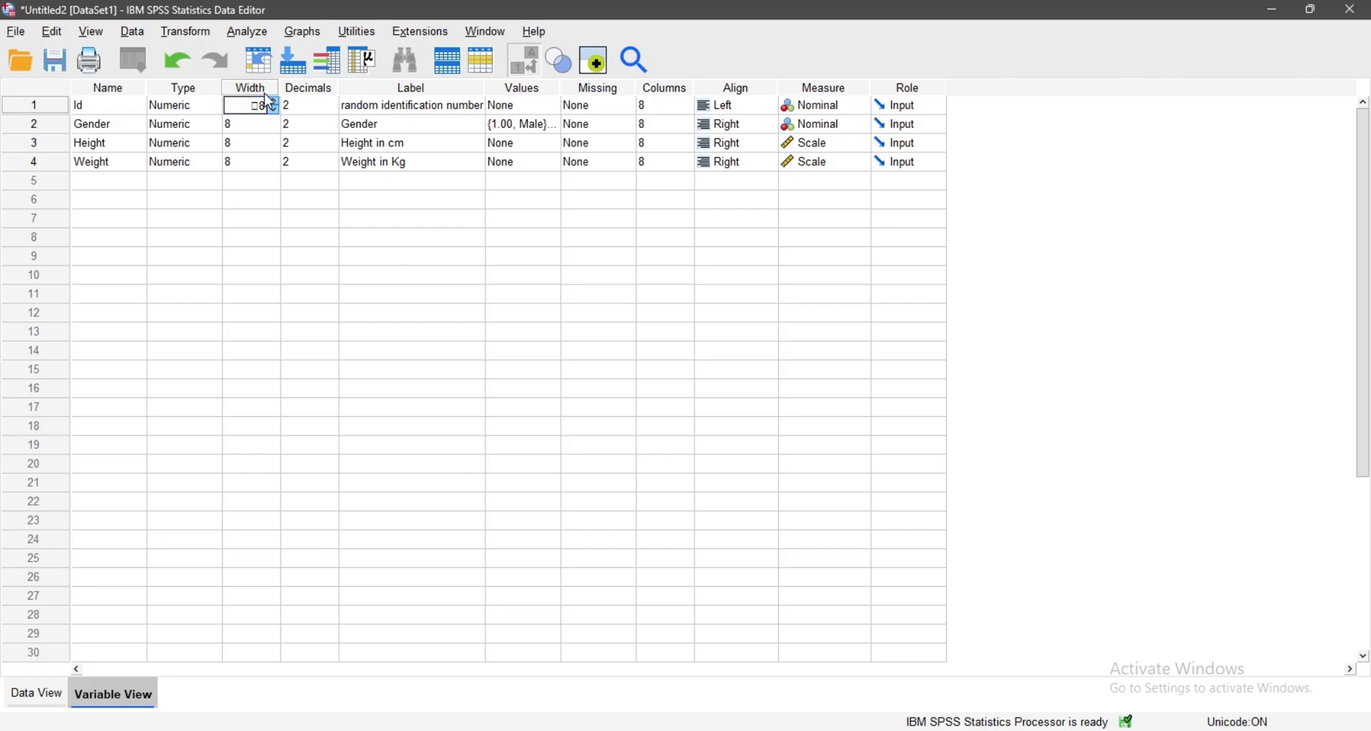
pyautogui.click(286, 217)
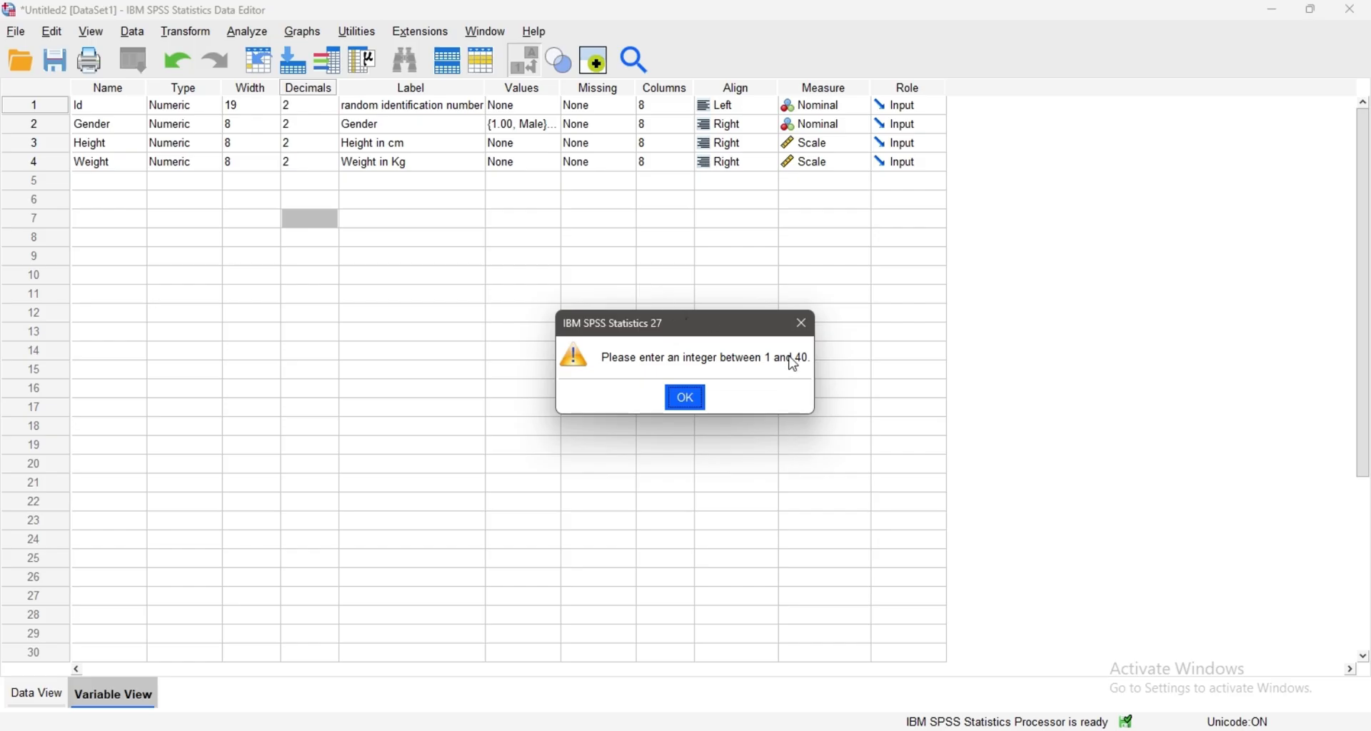
pyautogui.click(694, 400)
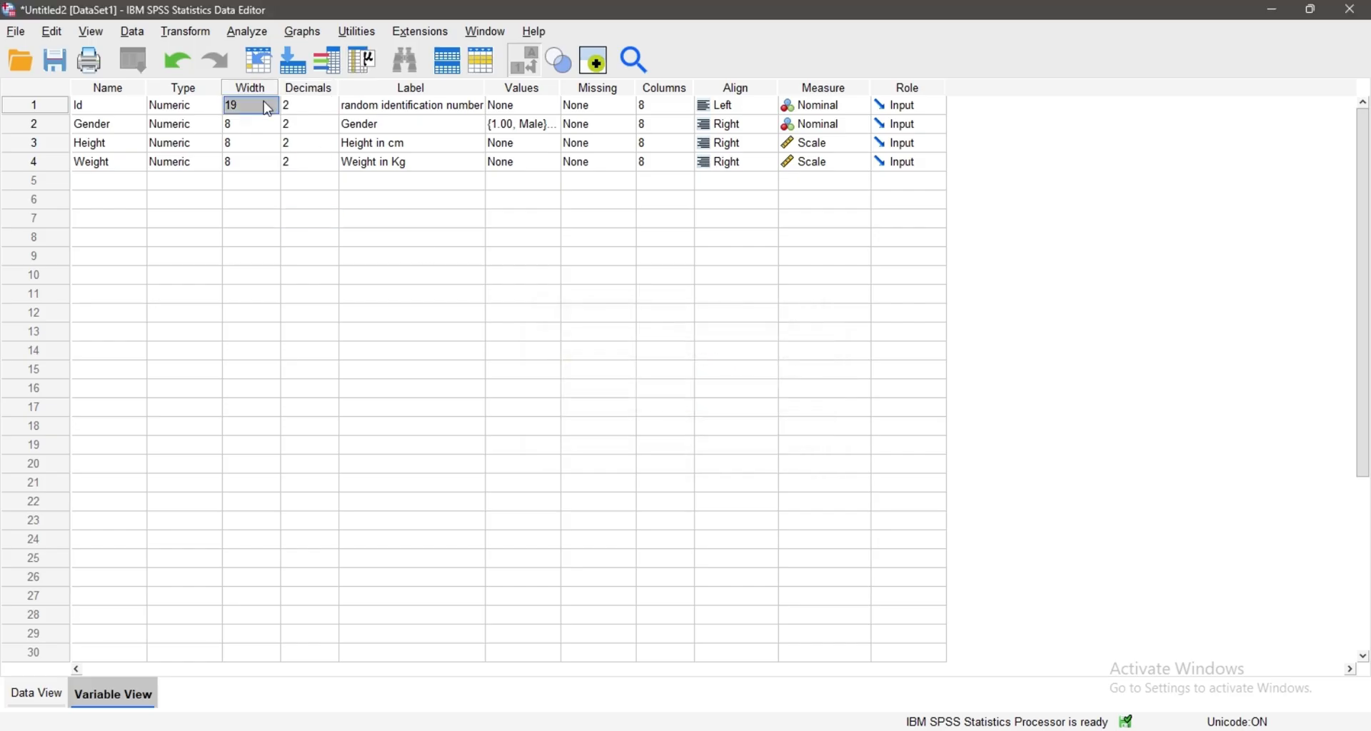
pyautogui.click(272, 107)
pyautogui.click(274, 111)
pyautogui.click(656, 221)
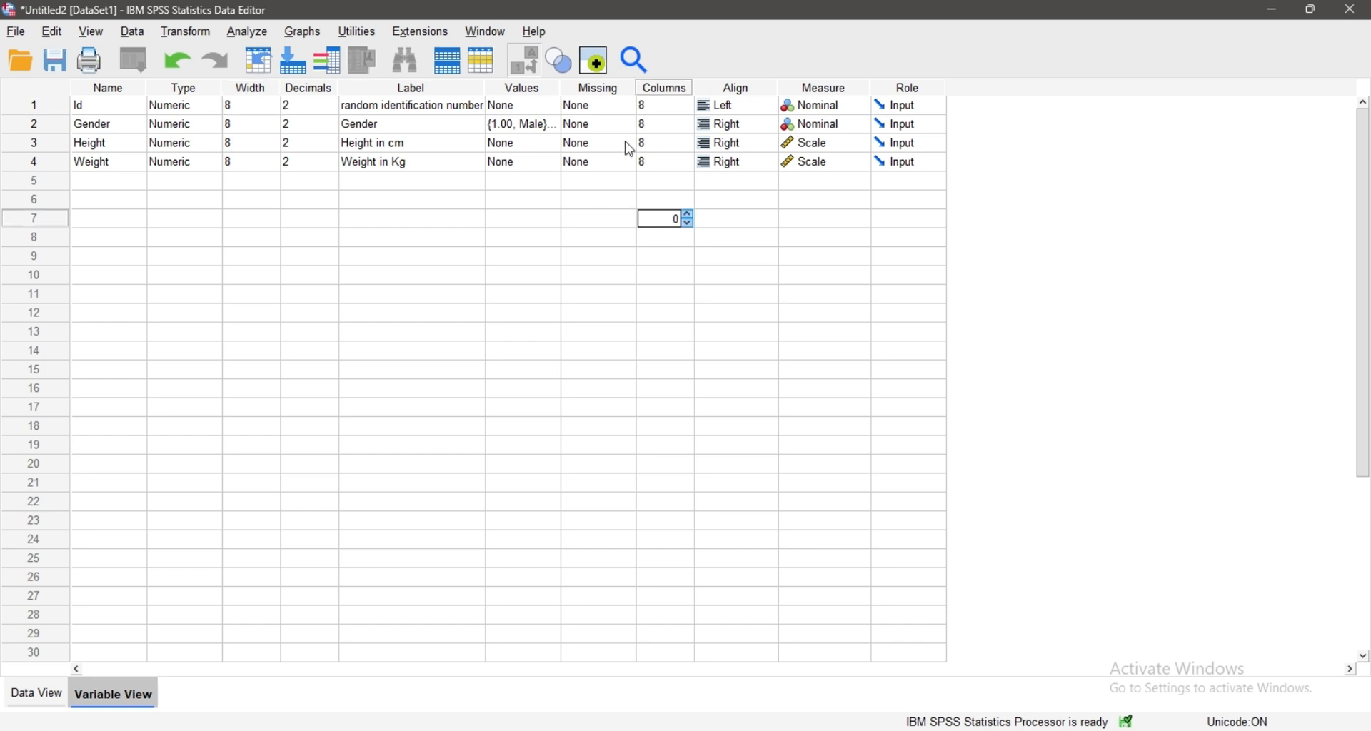
# Set the Gender variable's display columns to 29 and check the wider column in the data grid
pyautogui.click(687, 107)
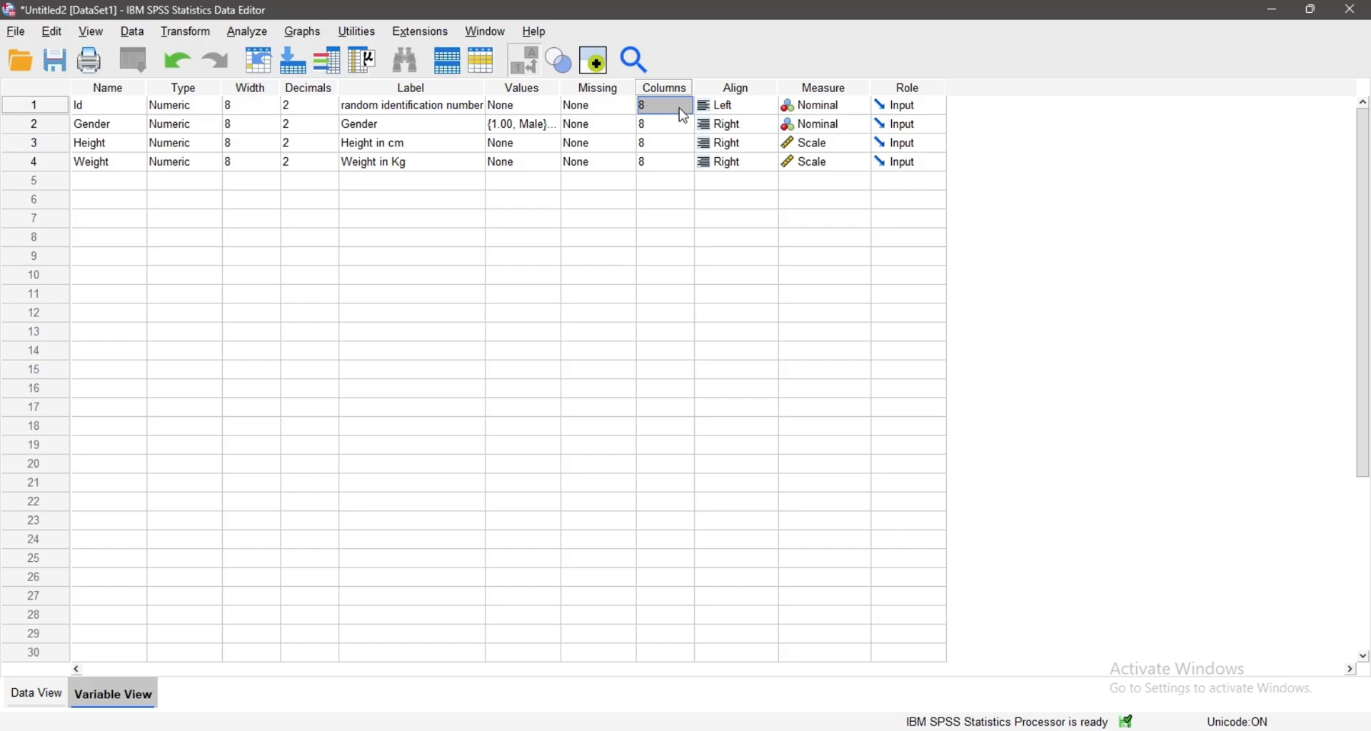
pyautogui.click(675, 126)
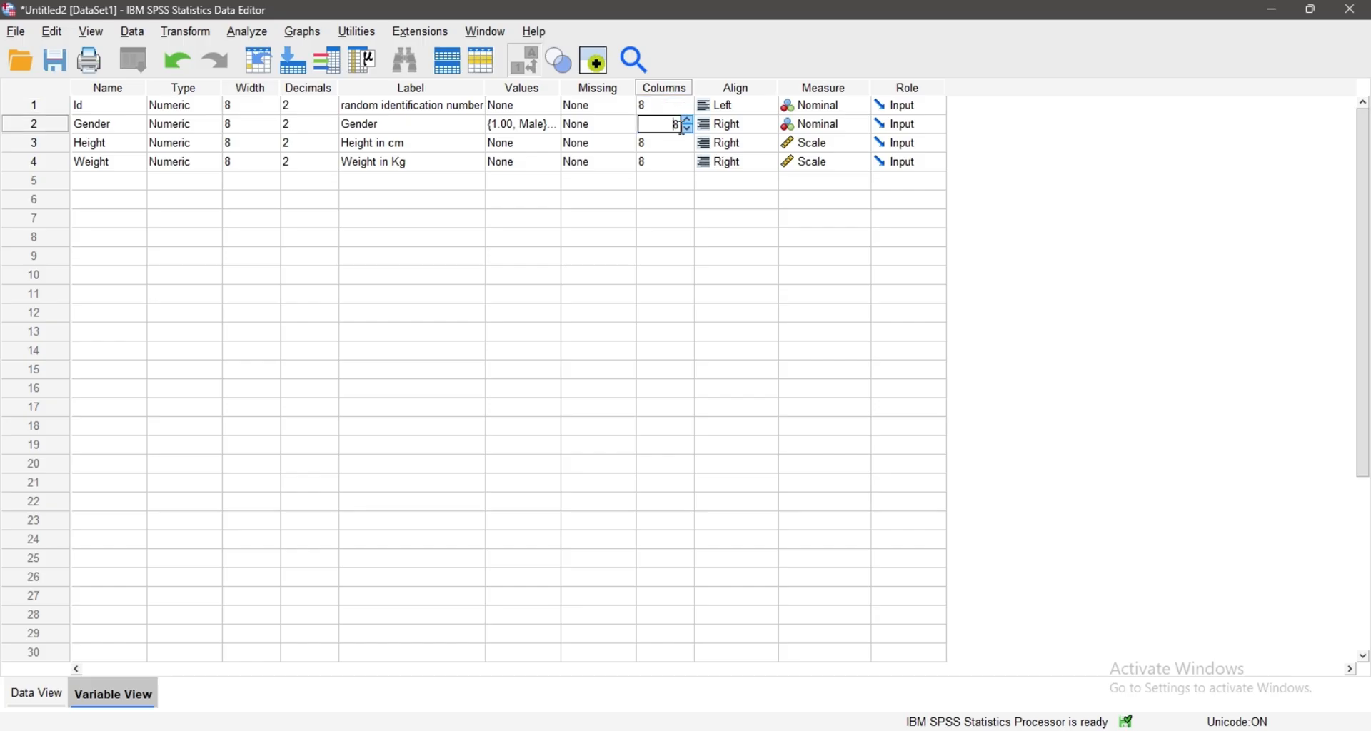
pyautogui.click(687, 122)
pyautogui.click(646, 238)
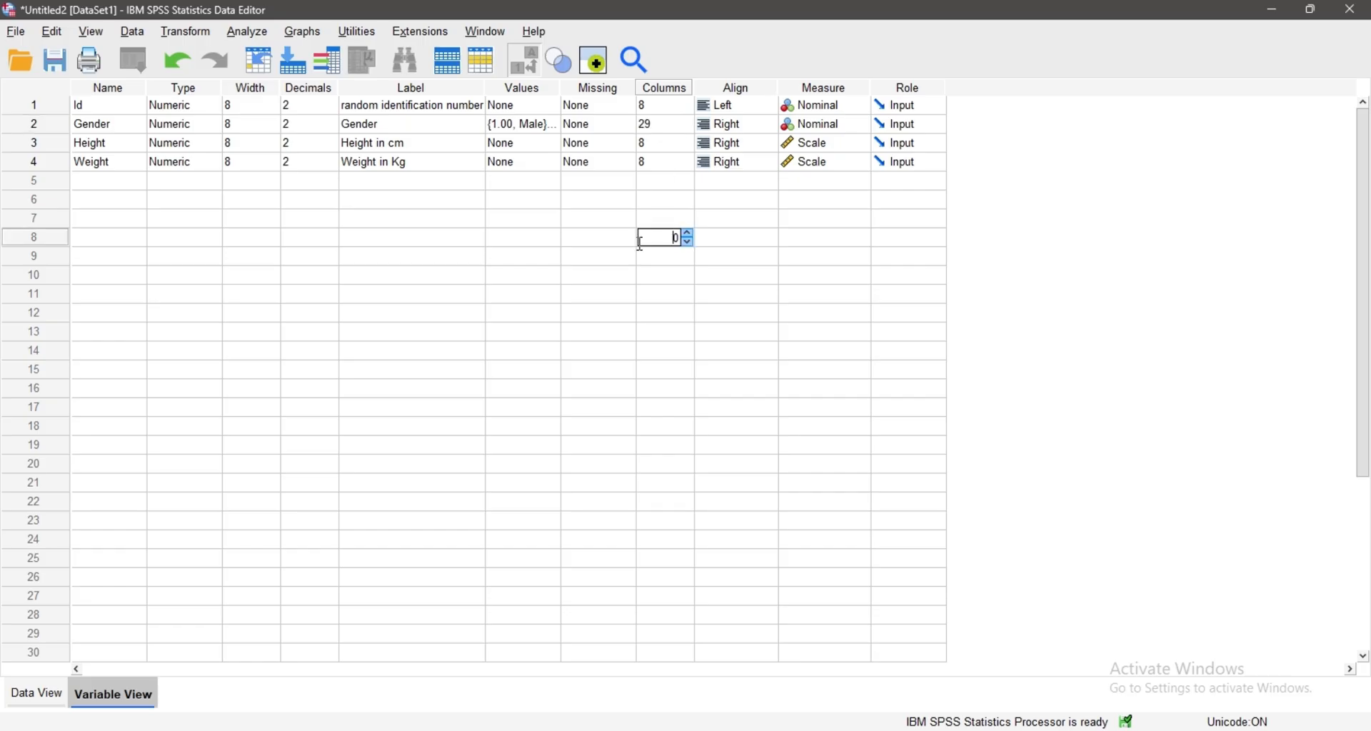
pyautogui.click(63, 694)
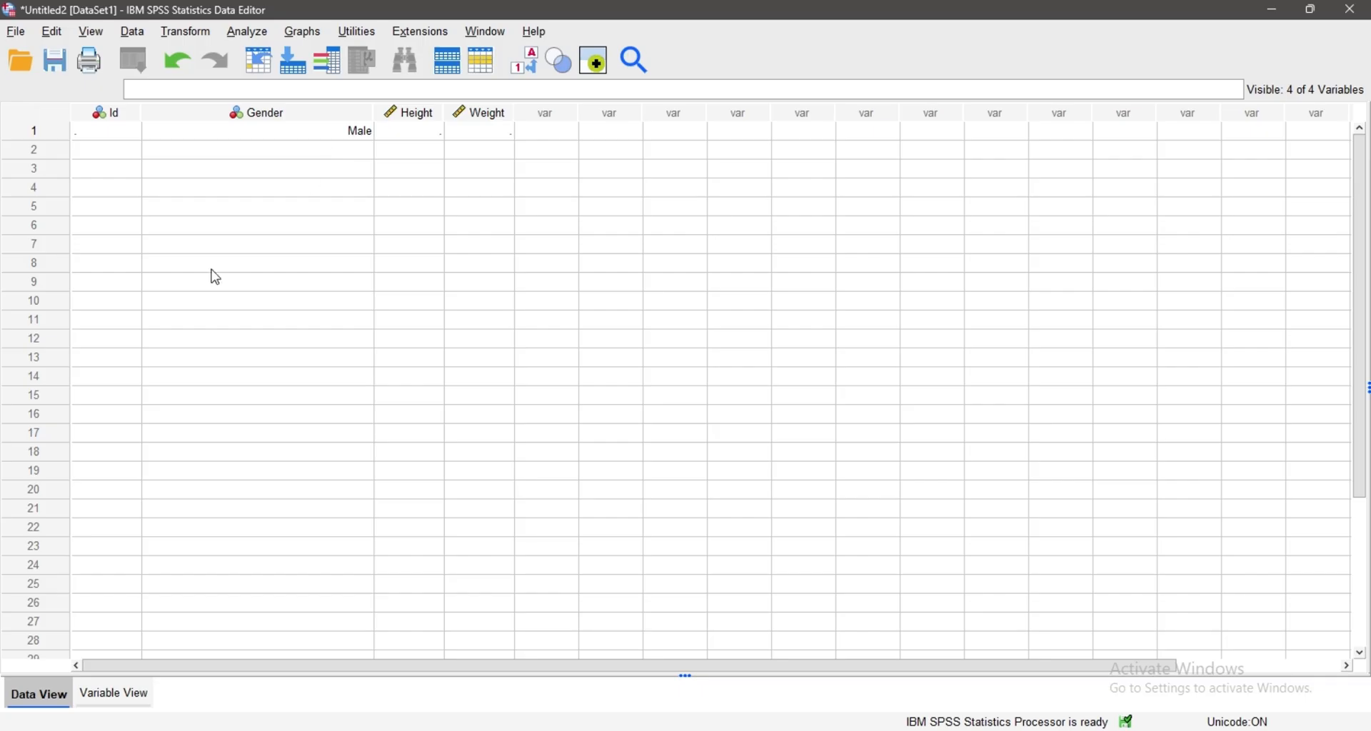
pyautogui.click(122, 697)
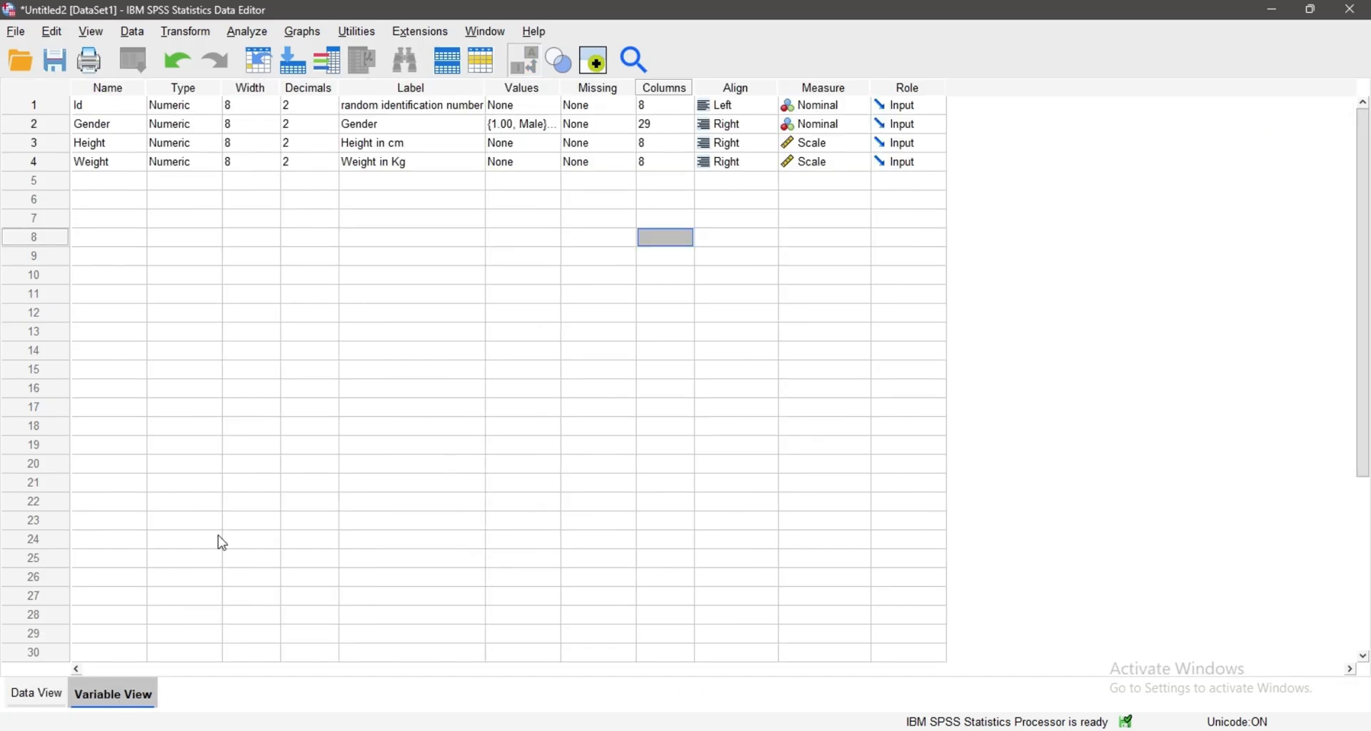
pyautogui.click(37, 706)
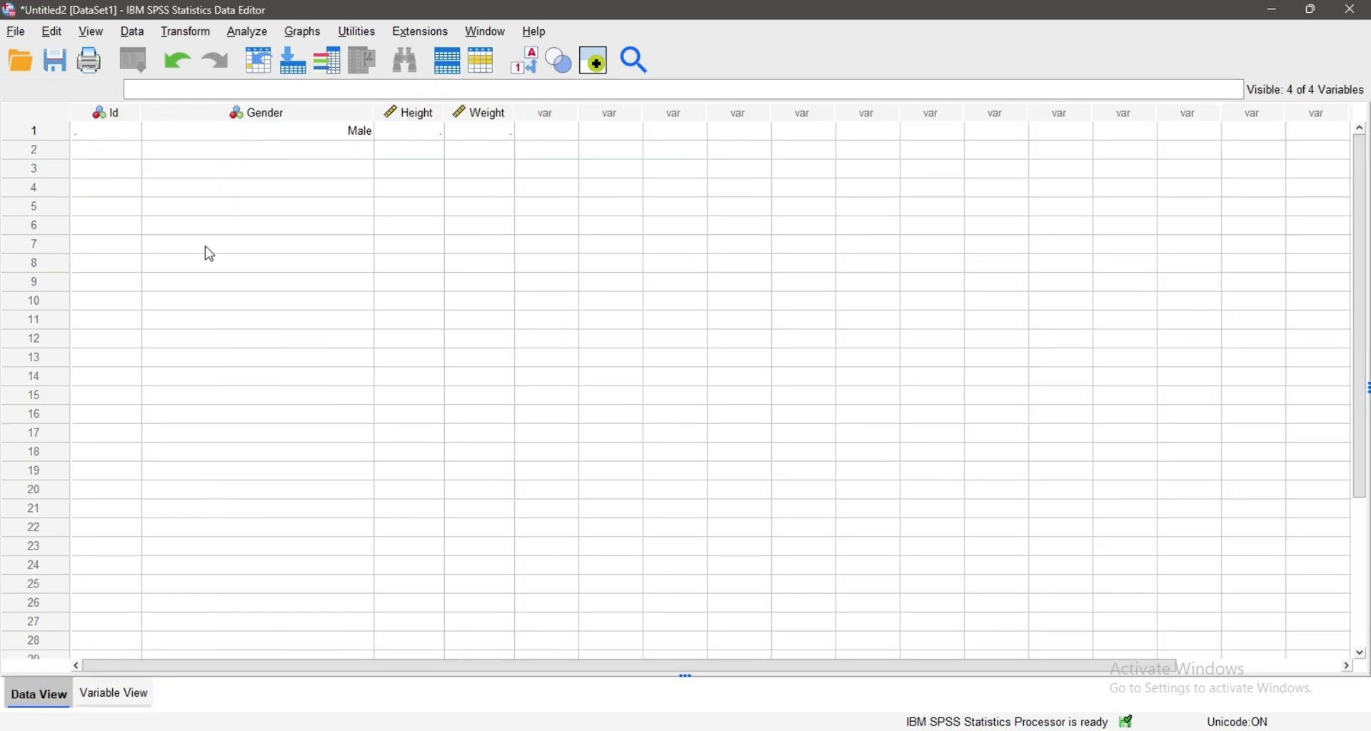
# Set the Gender variable's alignment to Left in the variable definitions
pyautogui.moveTo(300, 121)
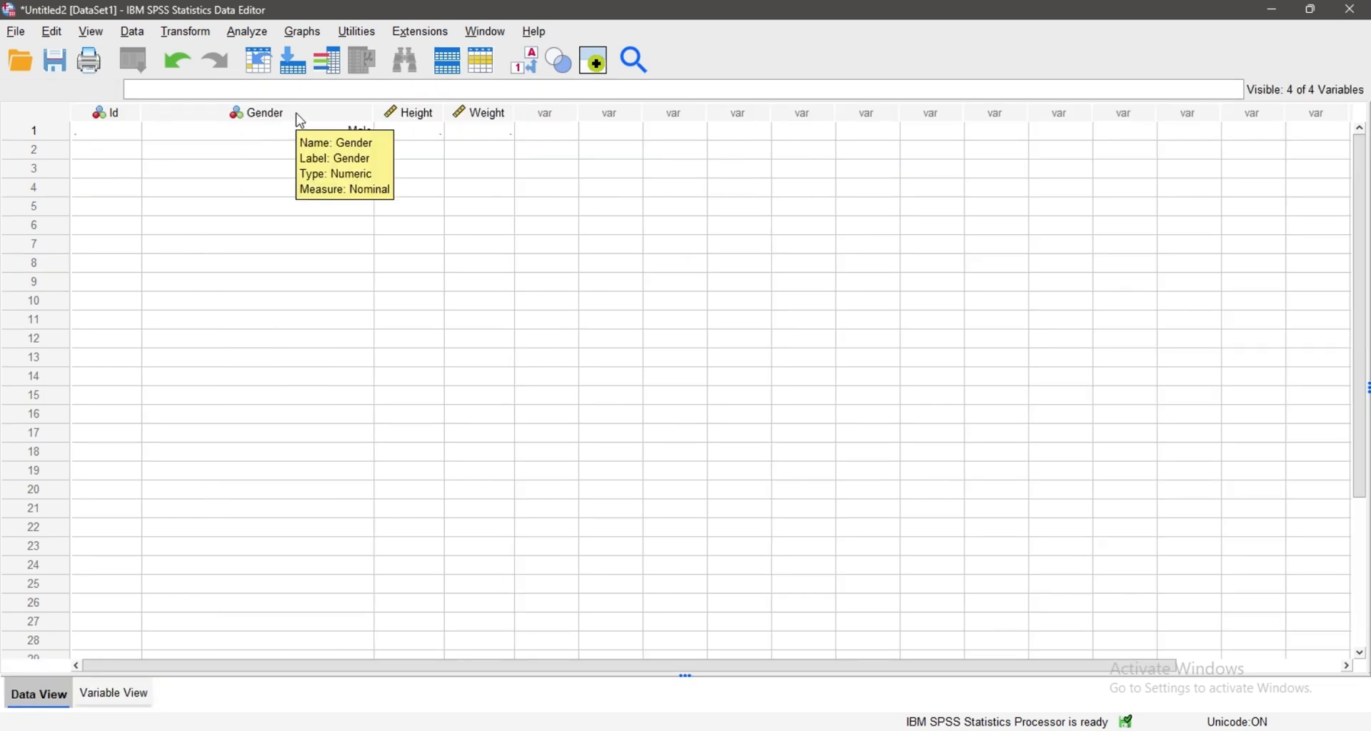
pyautogui.click(125, 695)
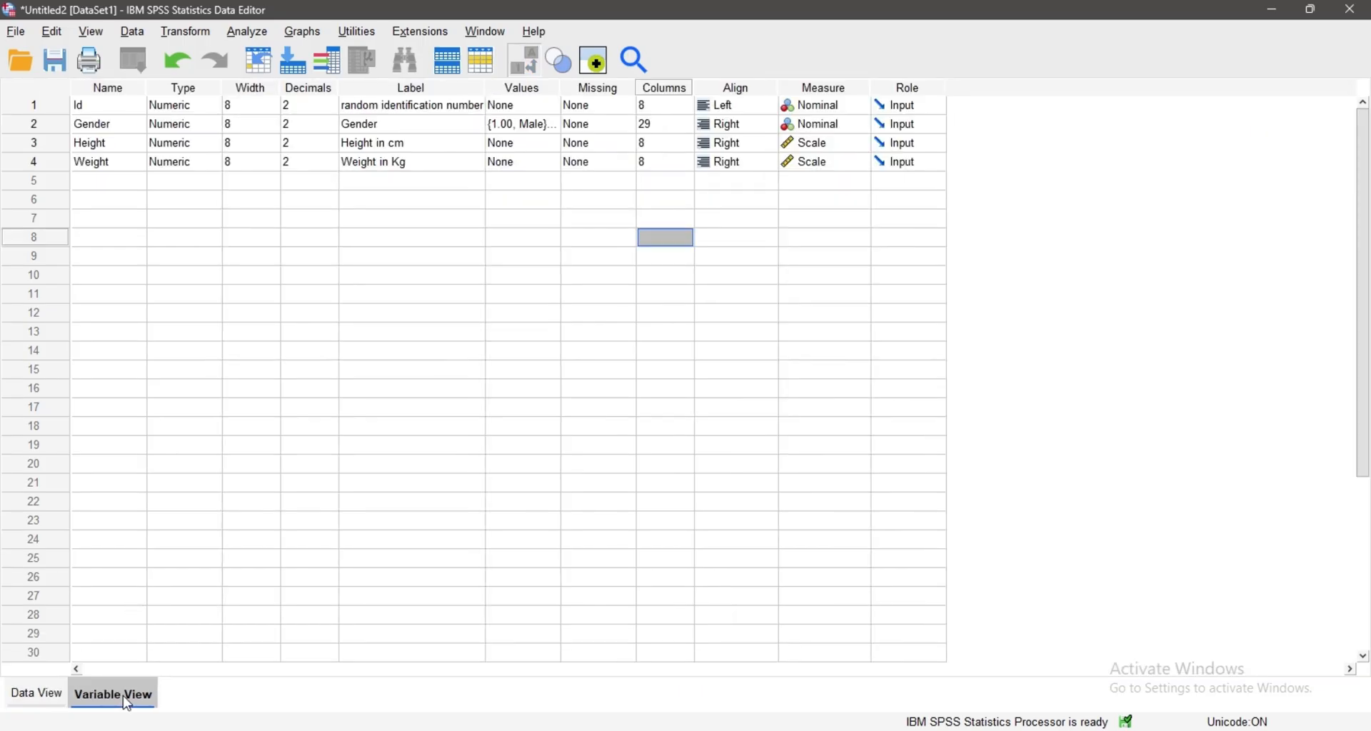
pyautogui.click(666, 128)
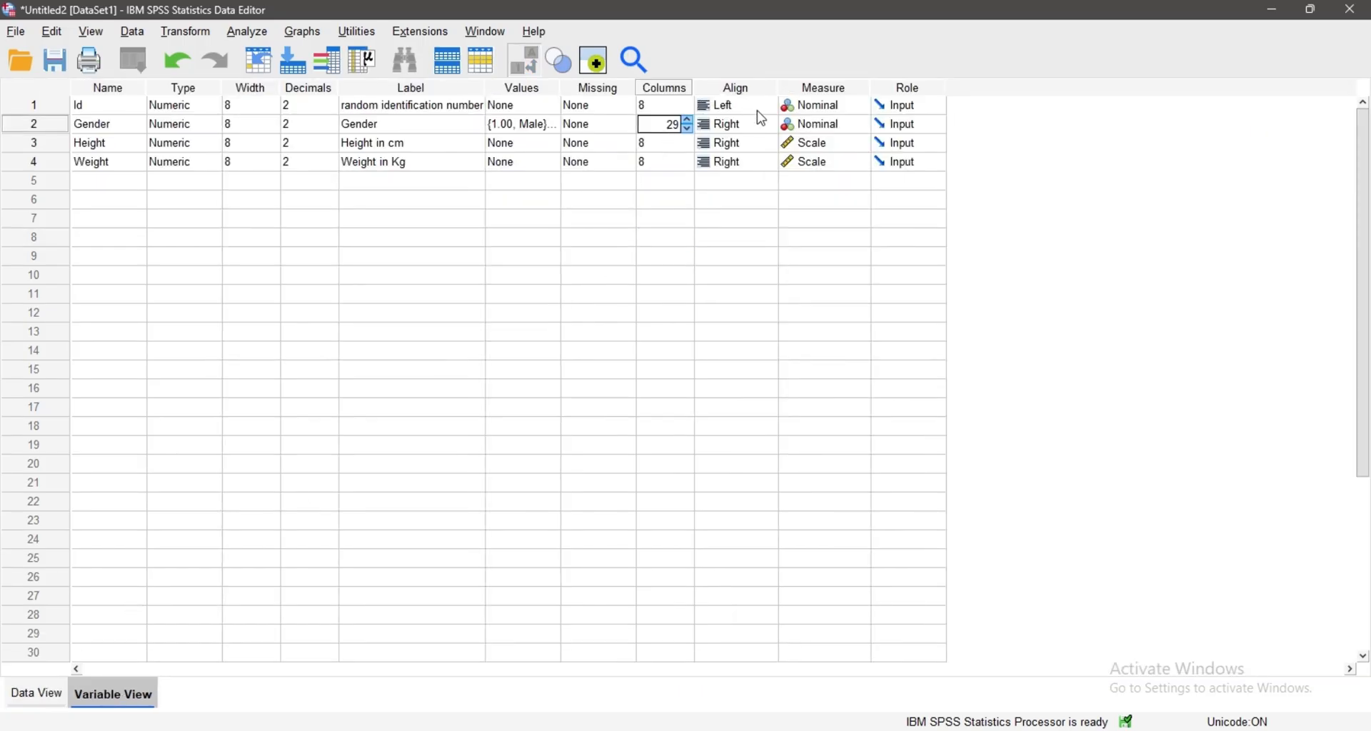
pyautogui.click(755, 129)
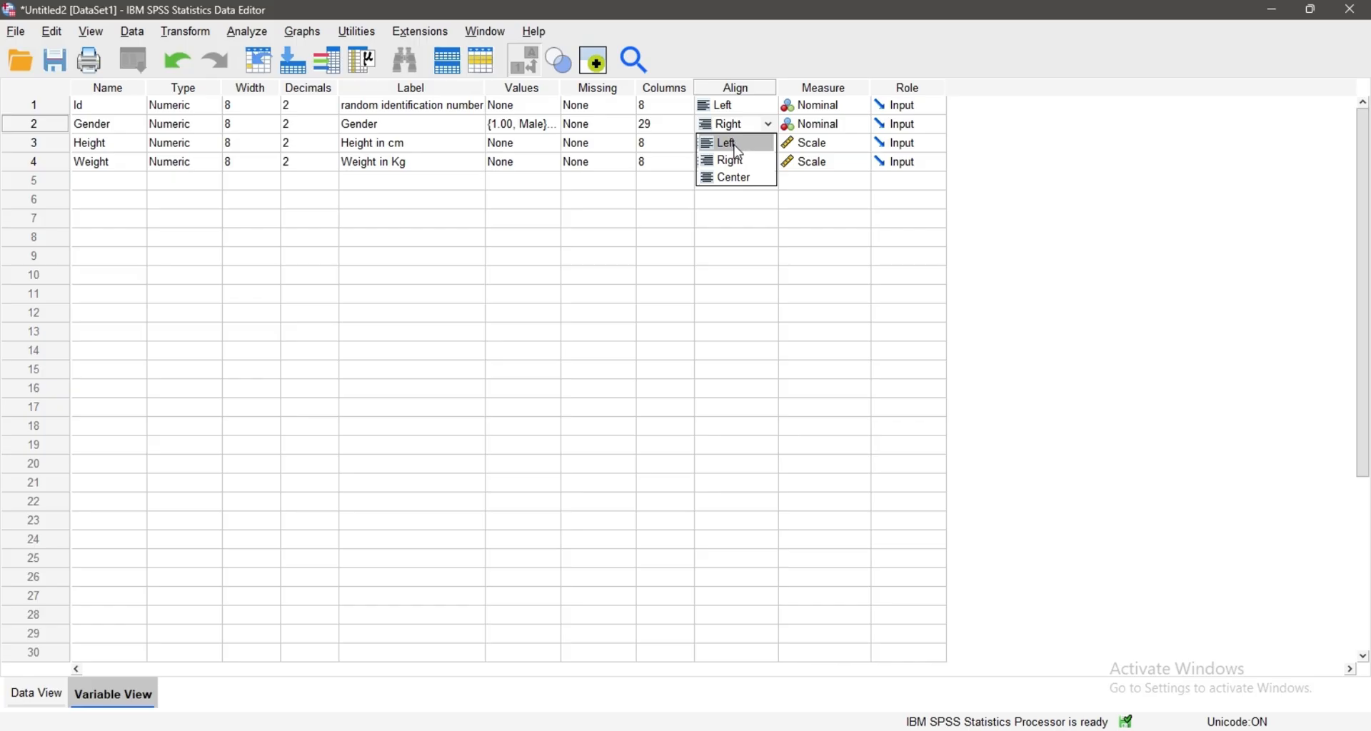
pyautogui.click(736, 147)
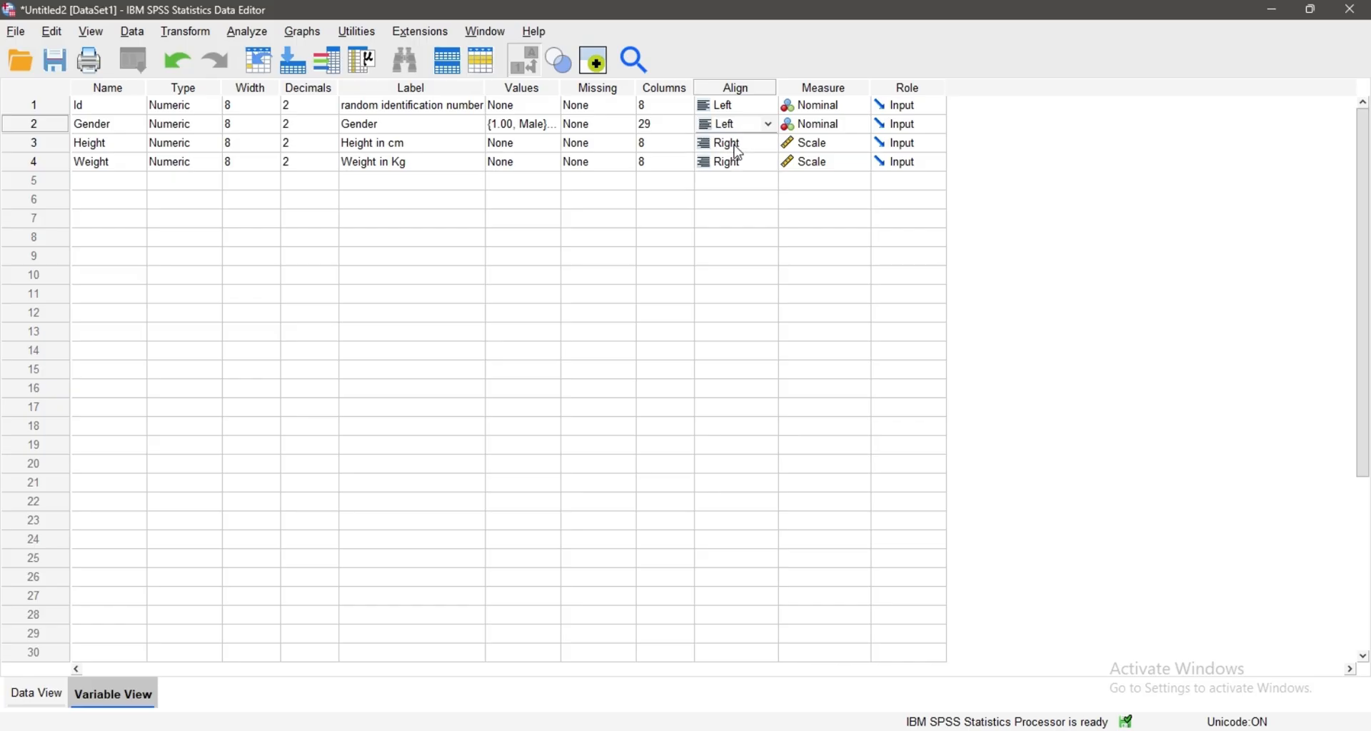
# Set the Gender variable's display columns to 8 and check its column width and alignment in the data grid
pyautogui.click(685, 131)
pyautogui.click(687, 129)
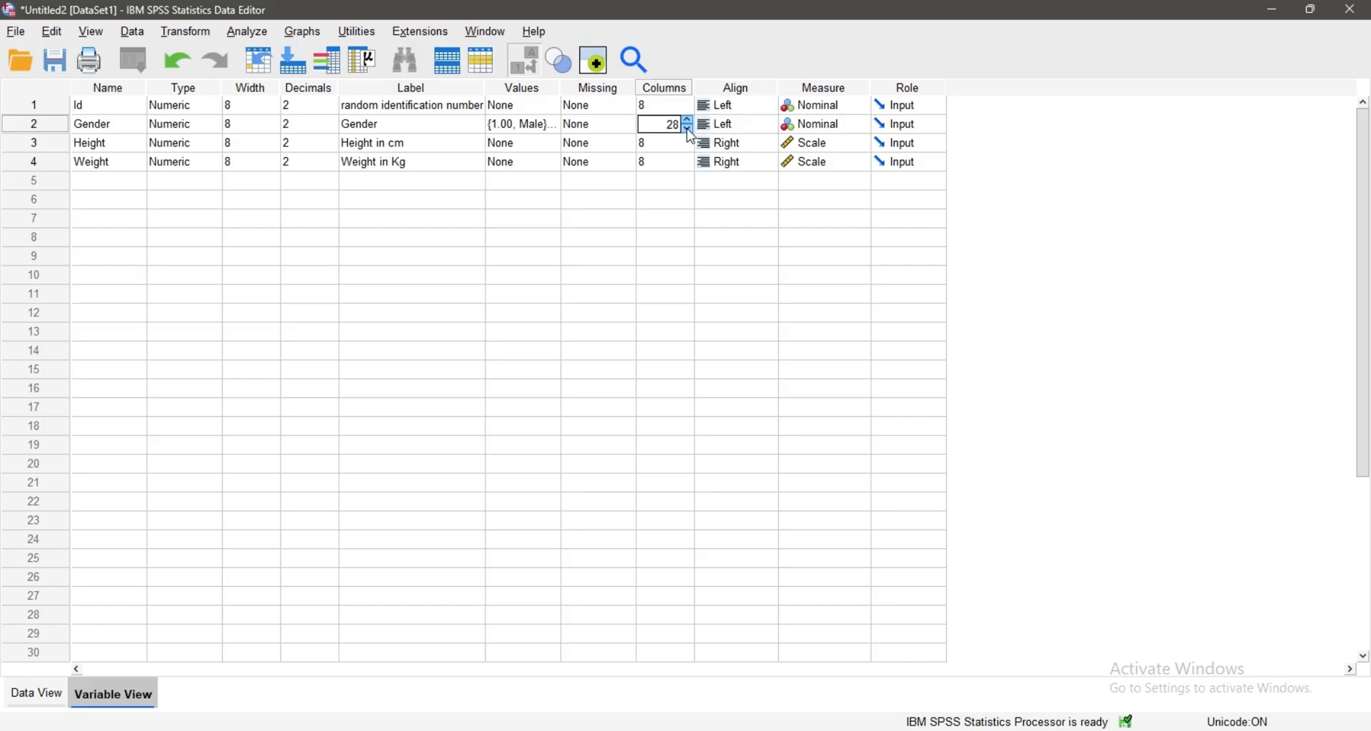
pyautogui.click(686, 129)
pyautogui.click(687, 121)
pyautogui.click(687, 130)
pyautogui.click(687, 131)
pyautogui.click(687, 130)
pyautogui.click(687, 121)
pyautogui.click(54, 693)
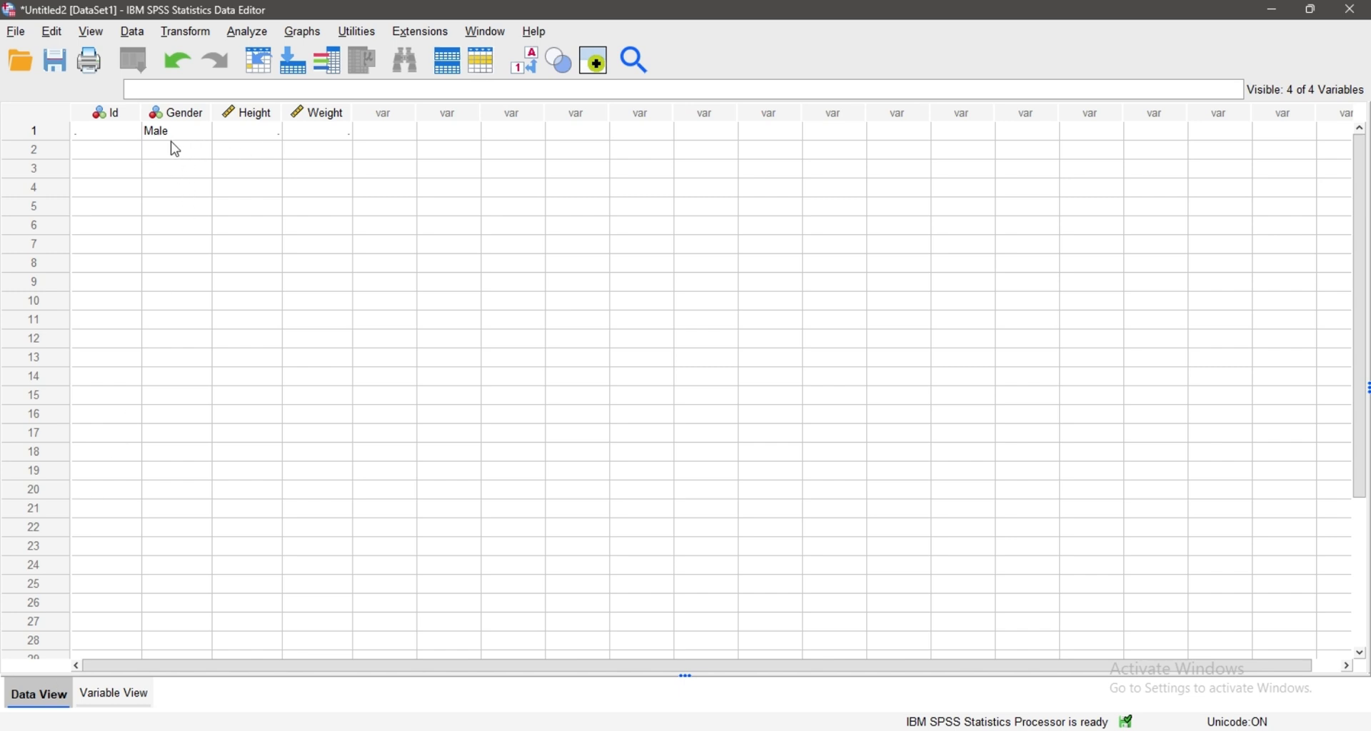
# Enter 2 as the Gender of the second case in the data grid and return to the variable definitions
pyautogui.click(190, 157)
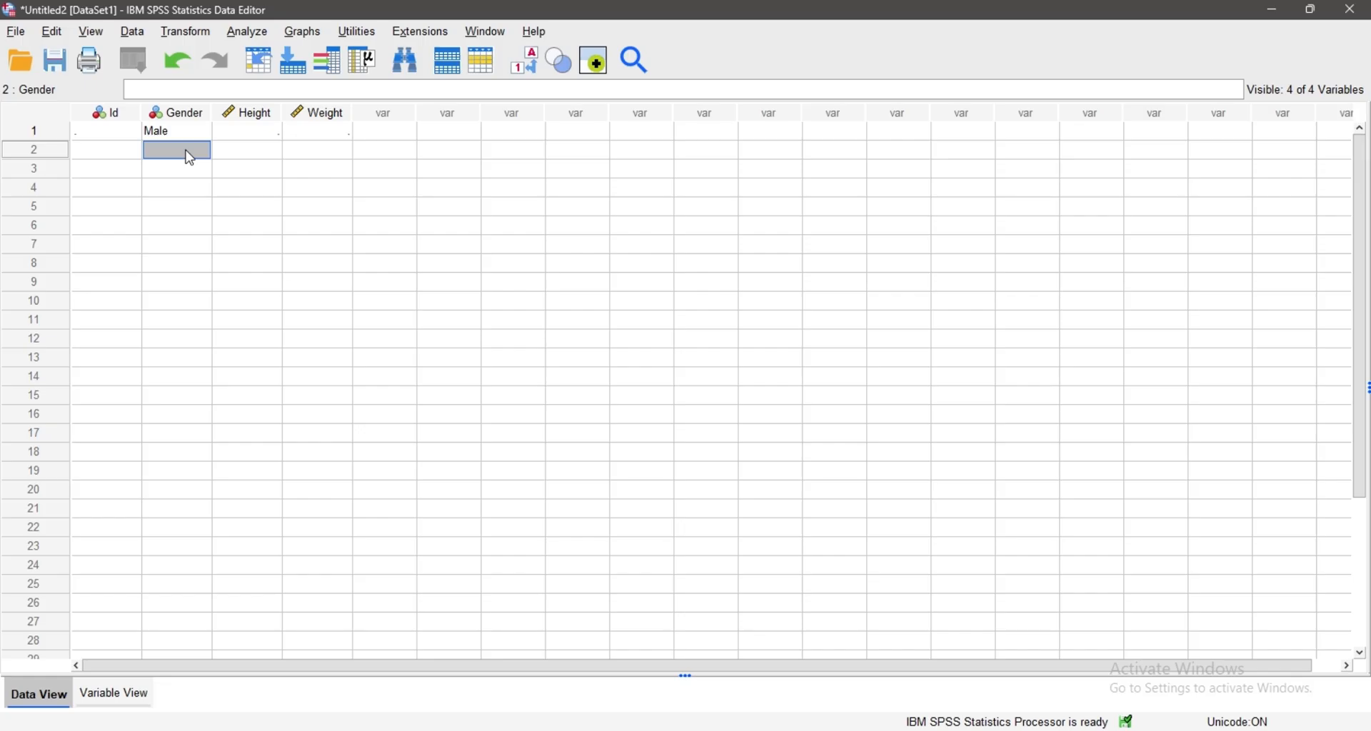
pyautogui.write('2')
pyautogui.click(203, 150)
pyautogui.click(190, 170)
pyautogui.click(102, 703)
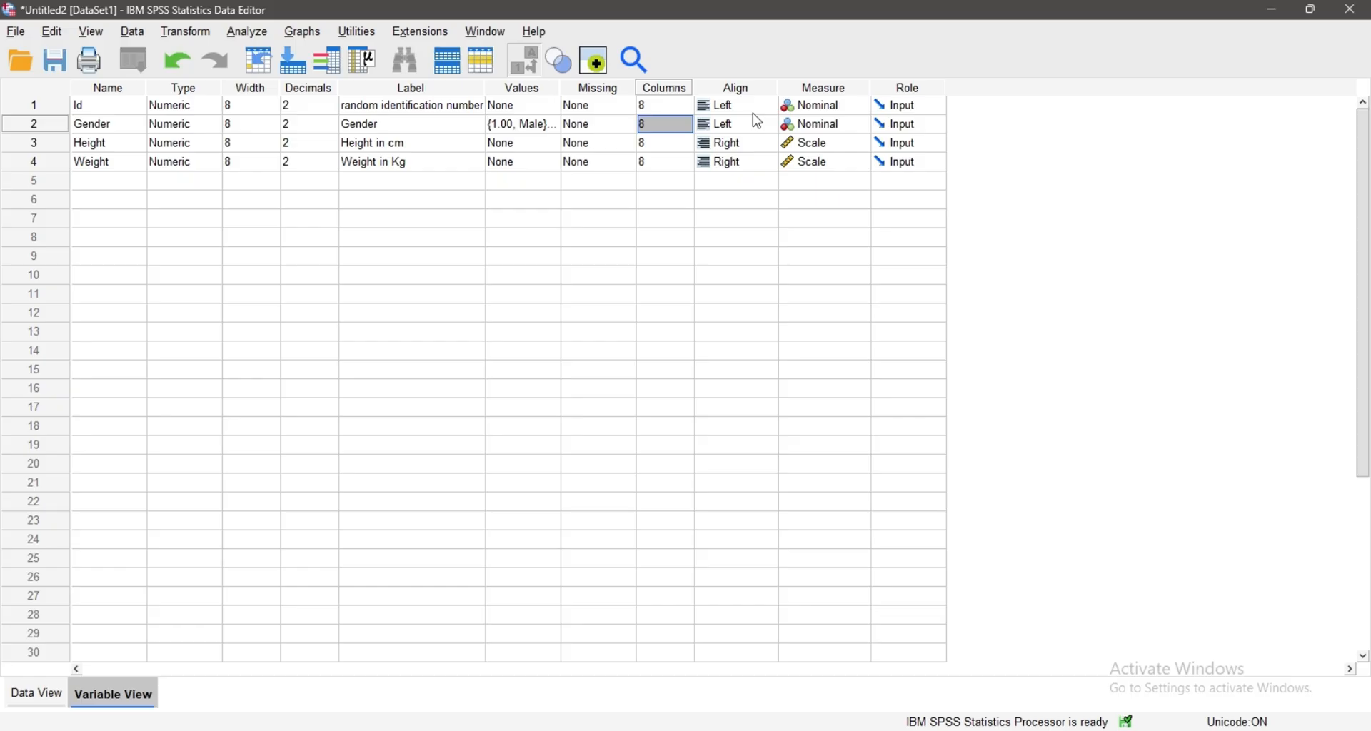
# Explore the Frequencies analysis, try the Mean, Median and Mode statistics, and close it without running
pyautogui.click(263, 32)
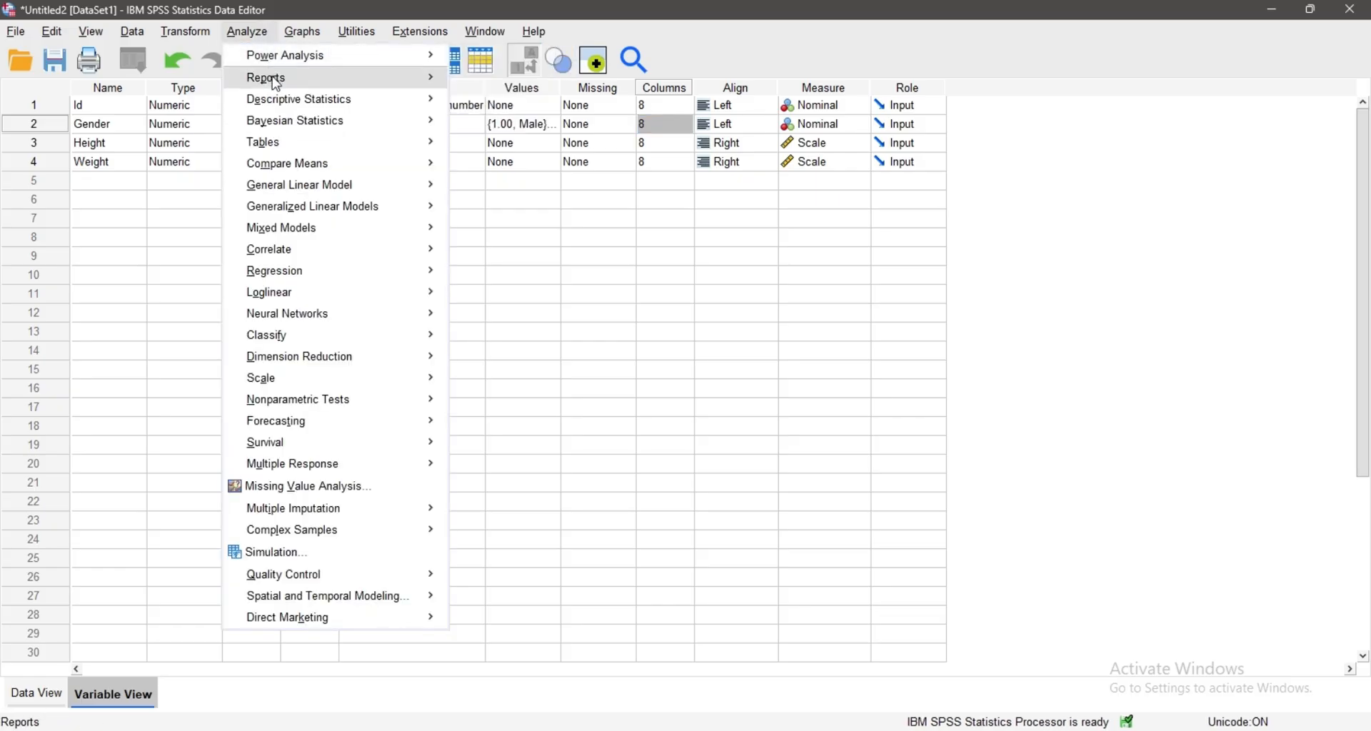
pyautogui.moveTo(314, 82)
pyautogui.moveTo(319, 107)
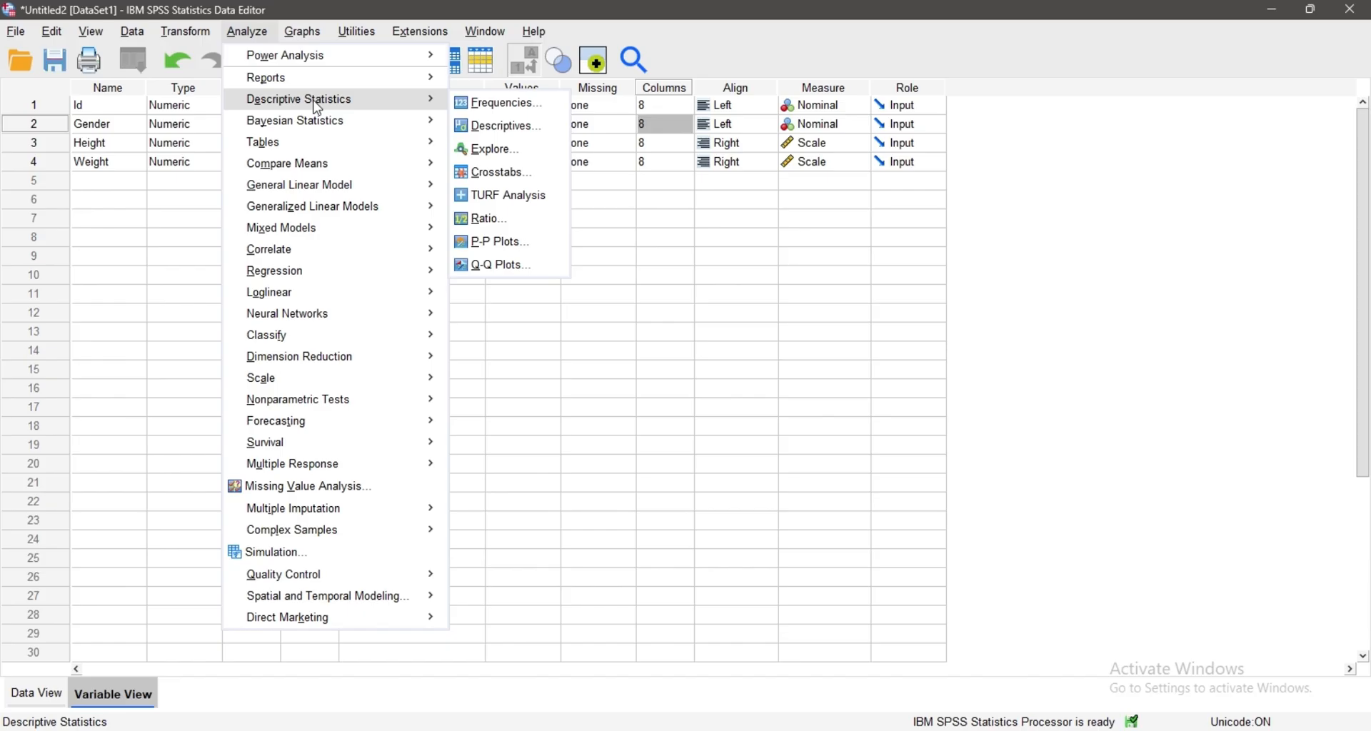
pyautogui.moveTo(430, 122)
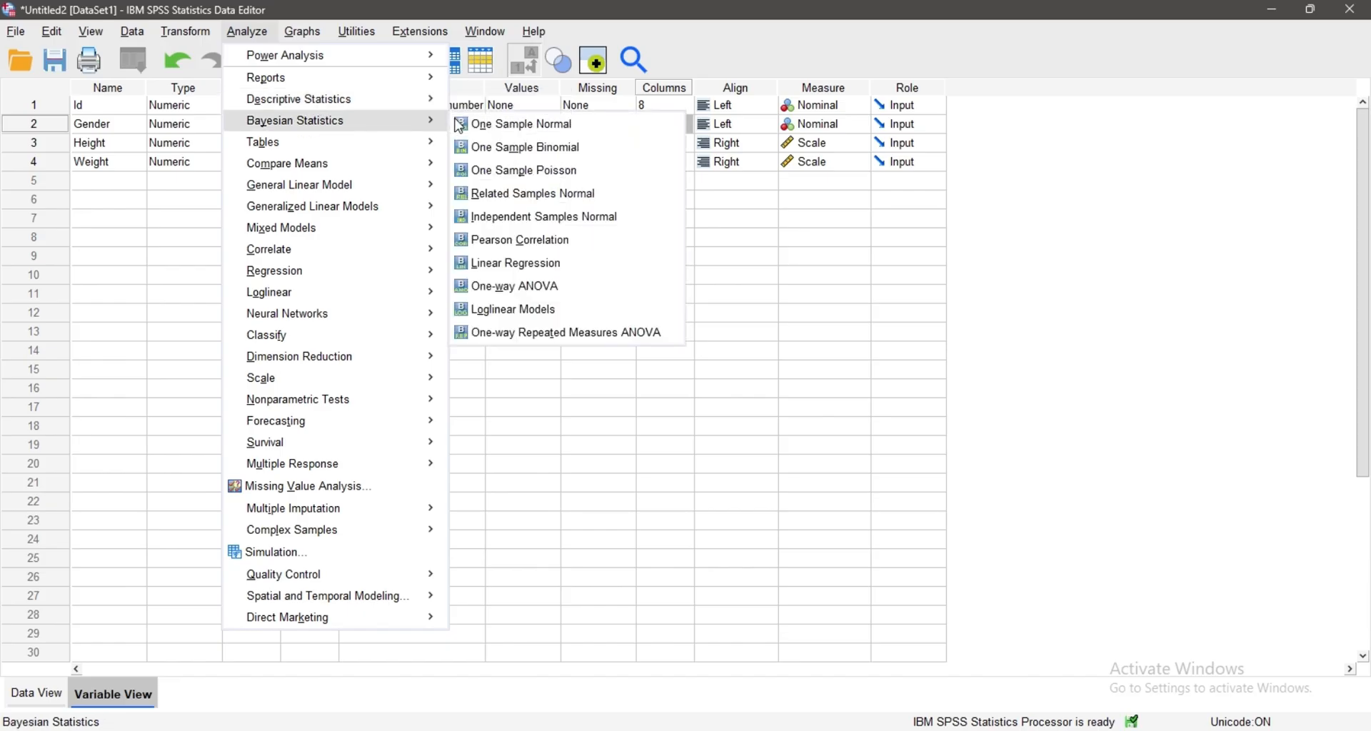
pyautogui.moveTo(428, 100)
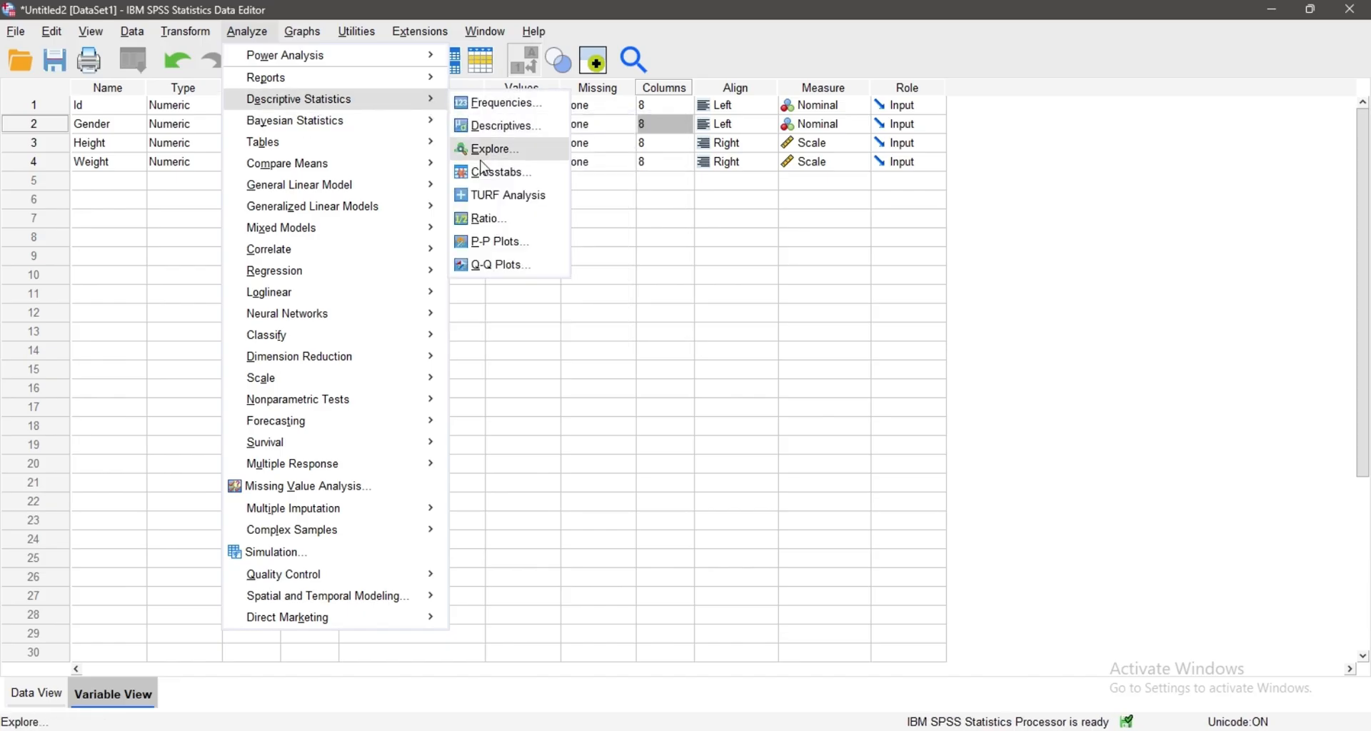
pyautogui.click(490, 105)
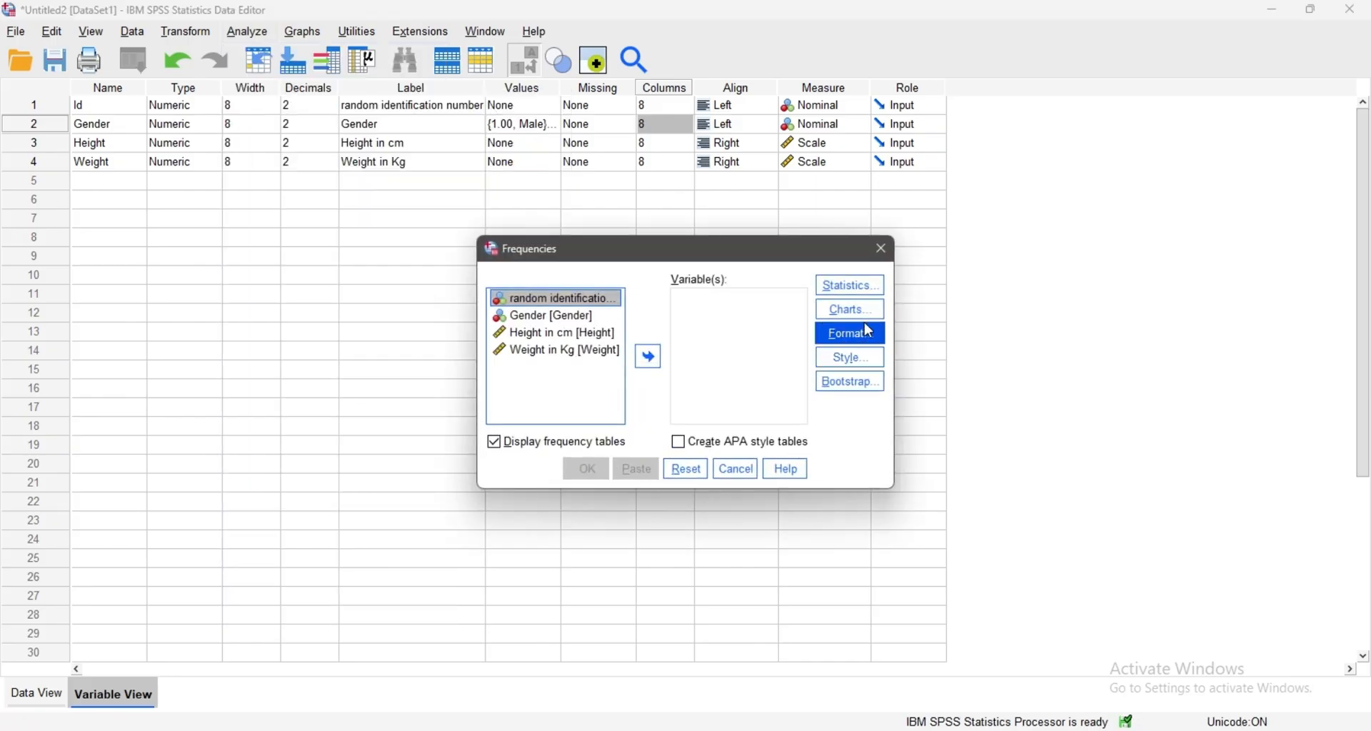
pyautogui.click(864, 292)
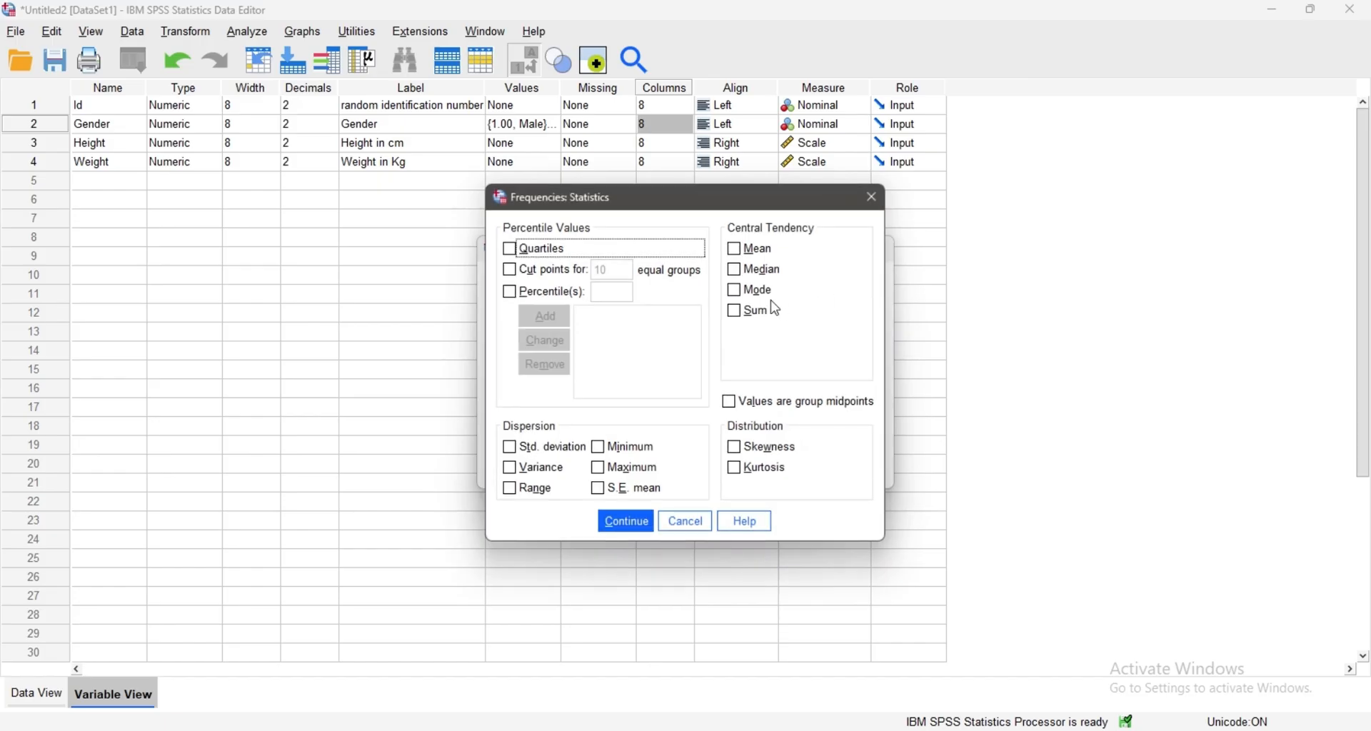
pyautogui.click(736, 250)
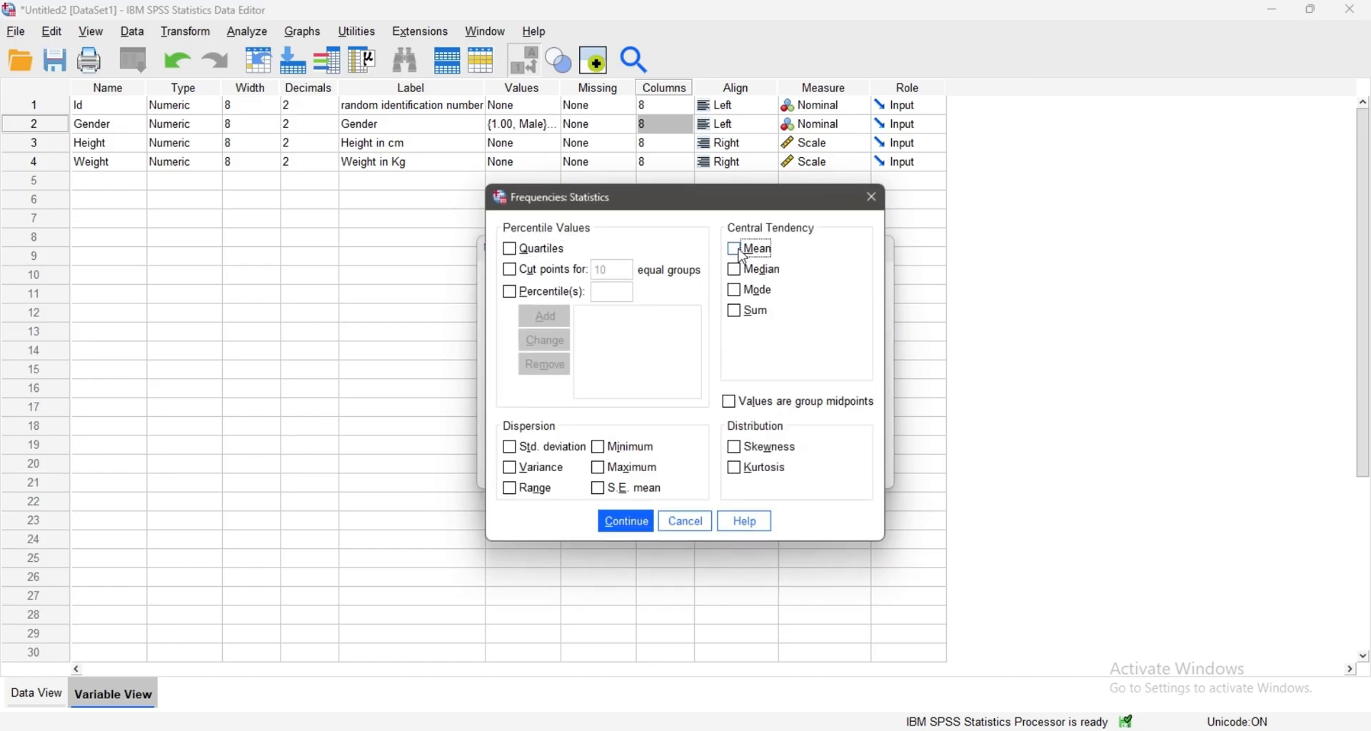
pyautogui.click(737, 271)
pyautogui.click(737, 291)
pyautogui.click(873, 197)
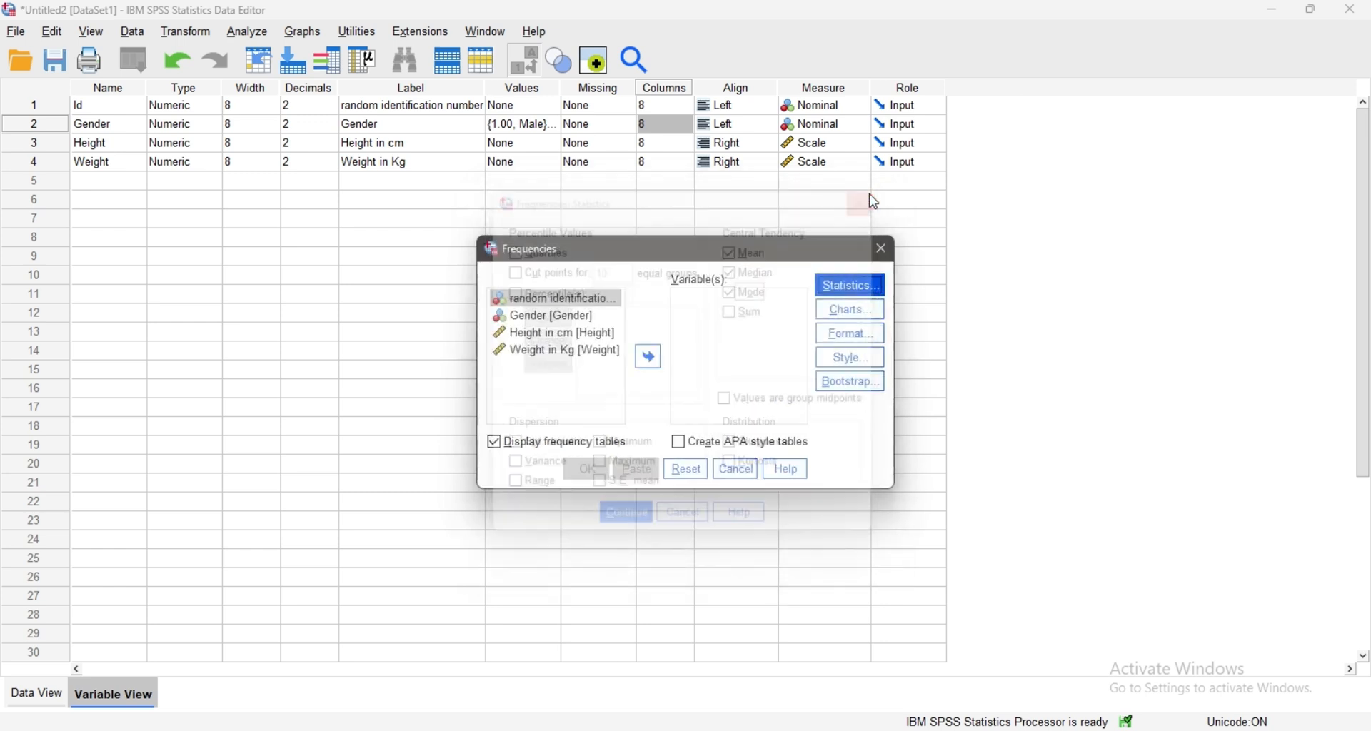
pyautogui.click(886, 250)
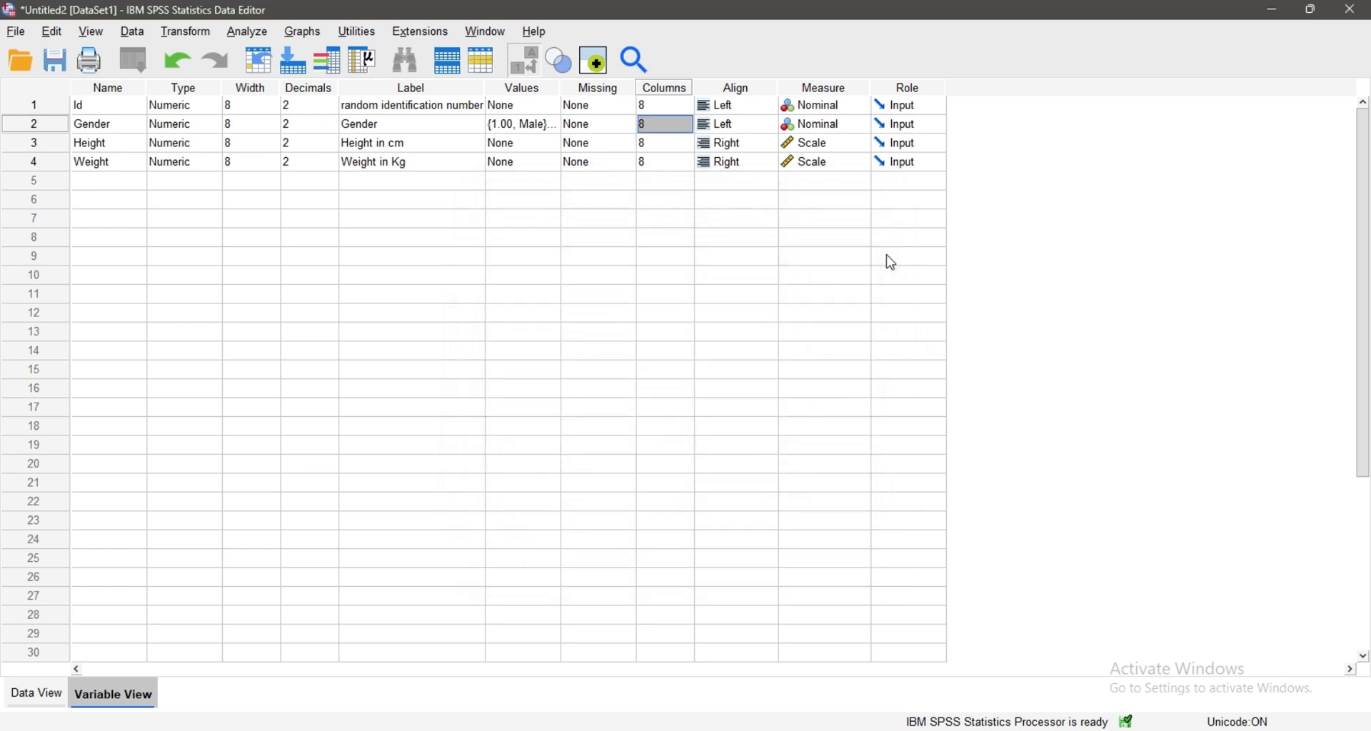